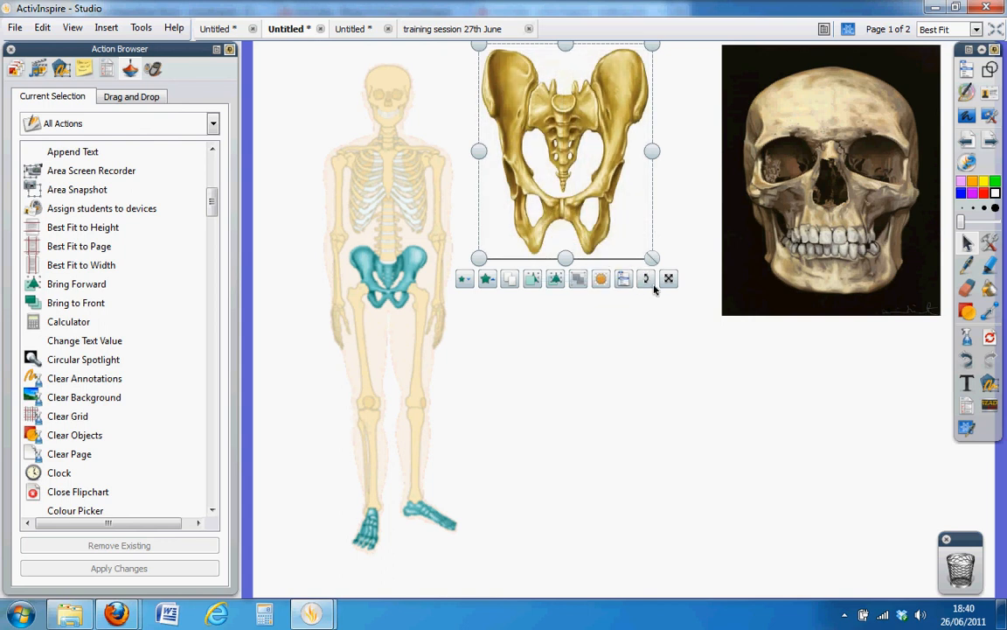
# Stack the skull picture over the pelvis picture, make it translucent to shrink it to about the pelvis picture's size, and restore full opacity.
pyautogui.moveTo(790, 257); pyautogui.dragTo(549, 251)
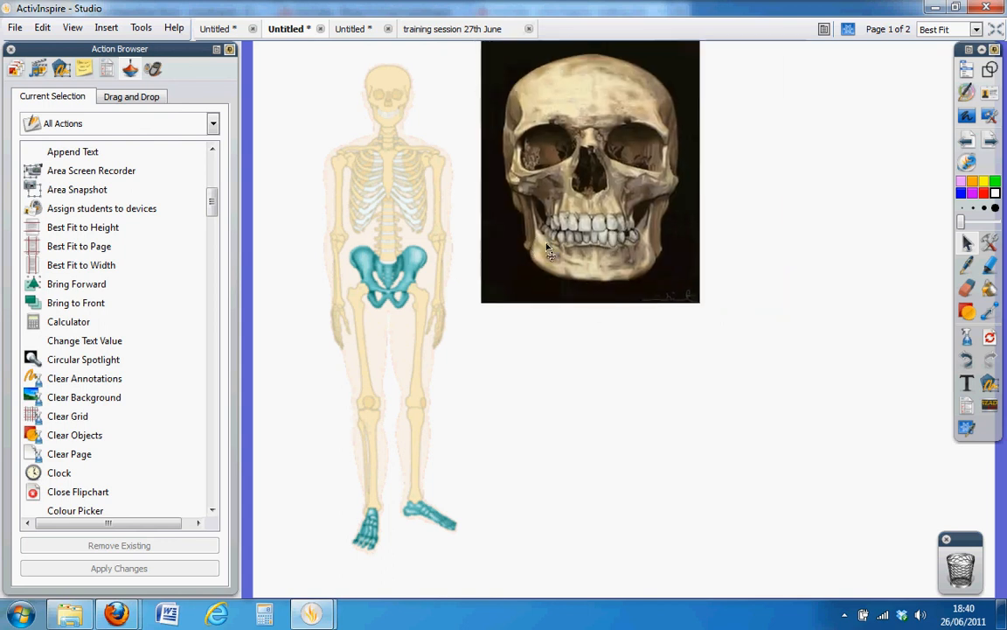
pyautogui.click(625, 286)
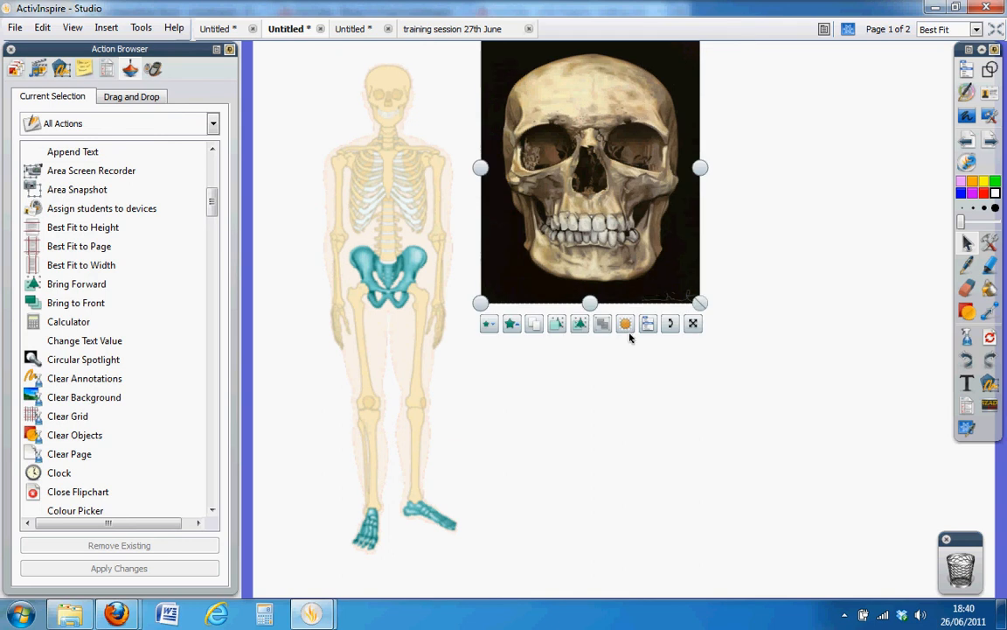
pyautogui.moveTo(629, 329); pyautogui.dragTo(592, 326)
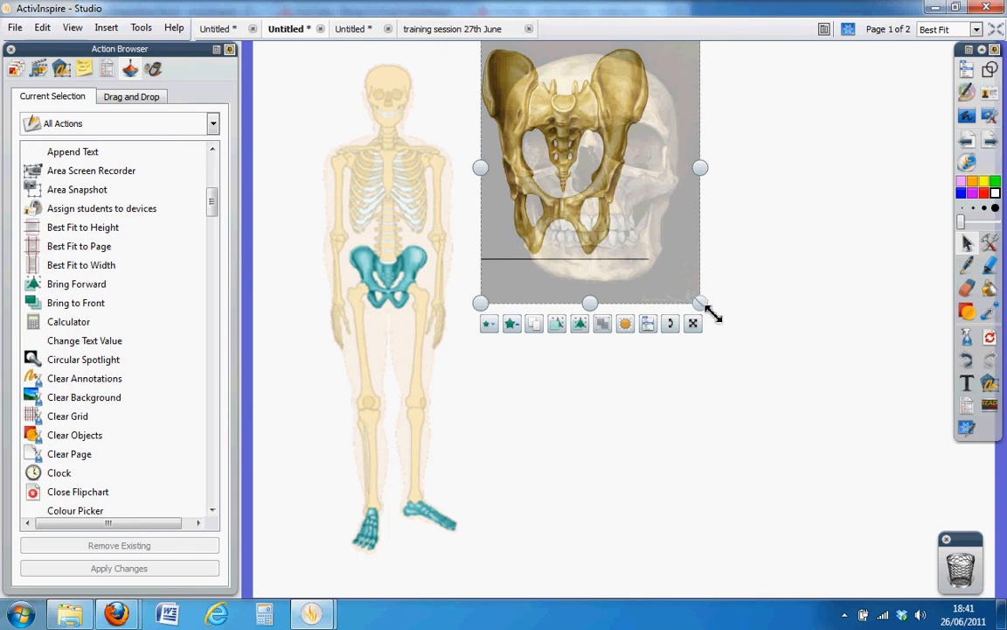
pyautogui.moveTo(709, 308); pyautogui.dragTo(628, 231)
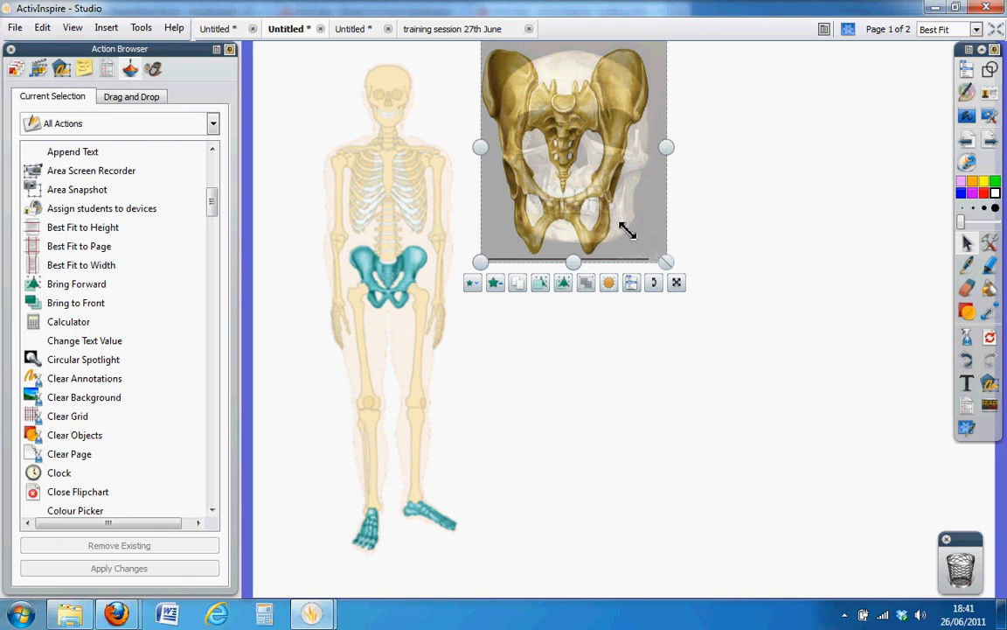
pyautogui.moveTo(610, 283); pyautogui.dragTo(679, 294)
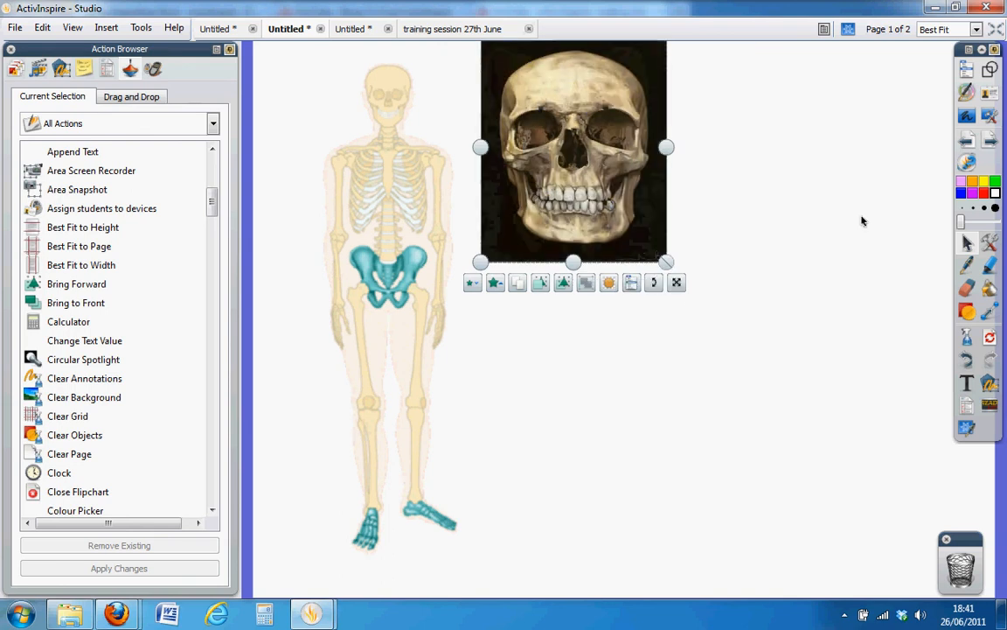
pyautogui.click(780, 197)
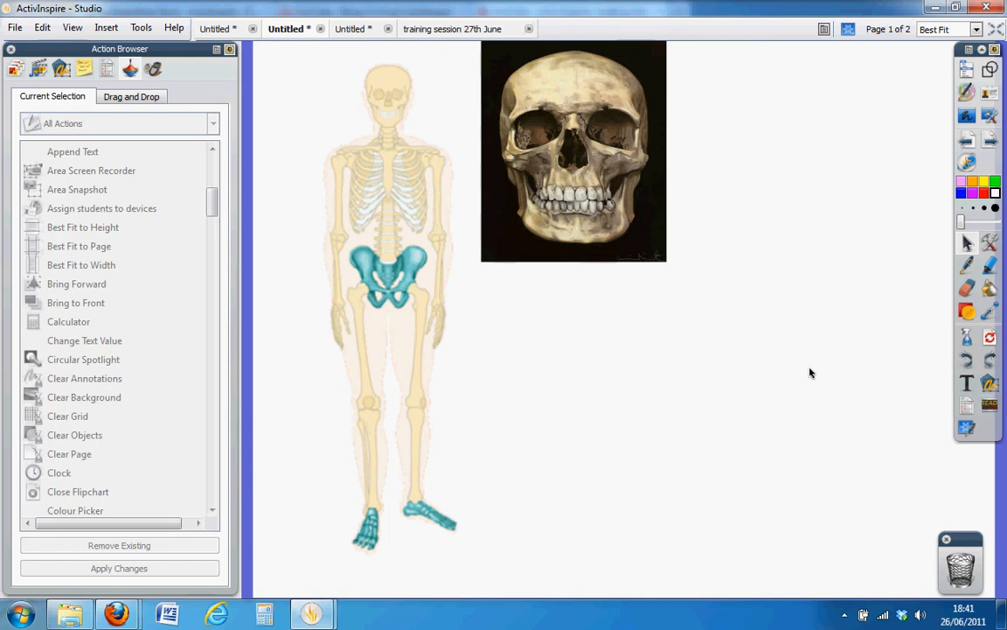
# Set both the fill and outline colours of the Shape tool to white.
pyautogui.click(967, 313)
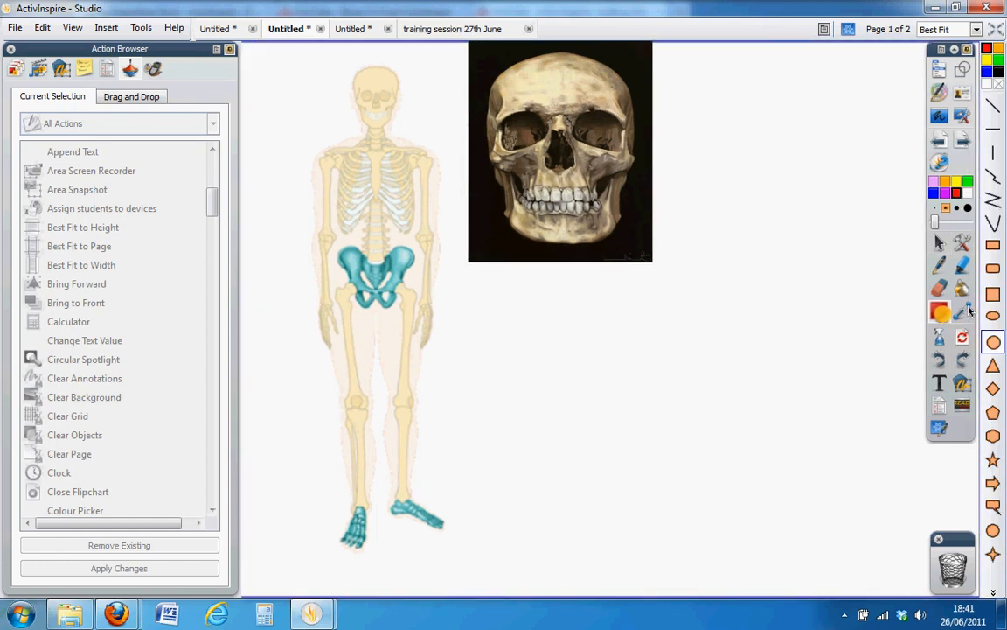
pyautogui.click(990, 85)
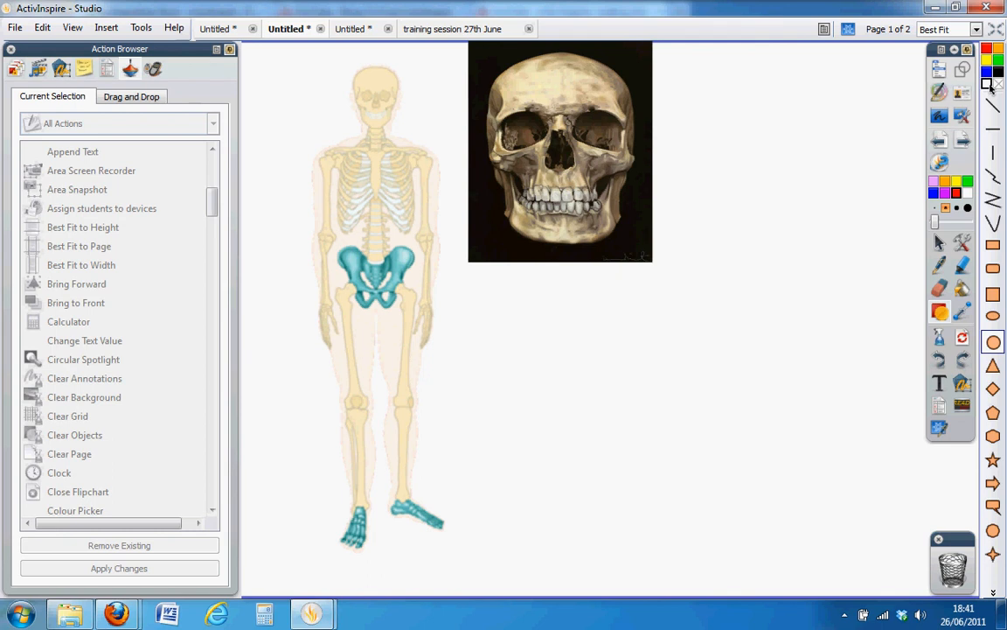
pyautogui.click(969, 194)
pyautogui.moveTo(470, 50); pyautogui.dragTo(598, 185)
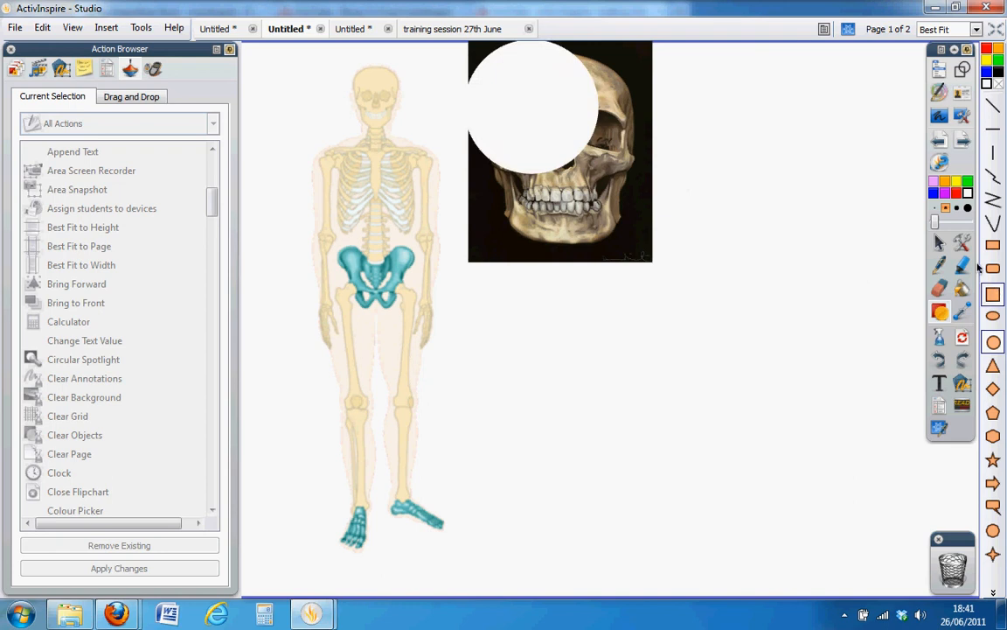
pyautogui.click(940, 247)
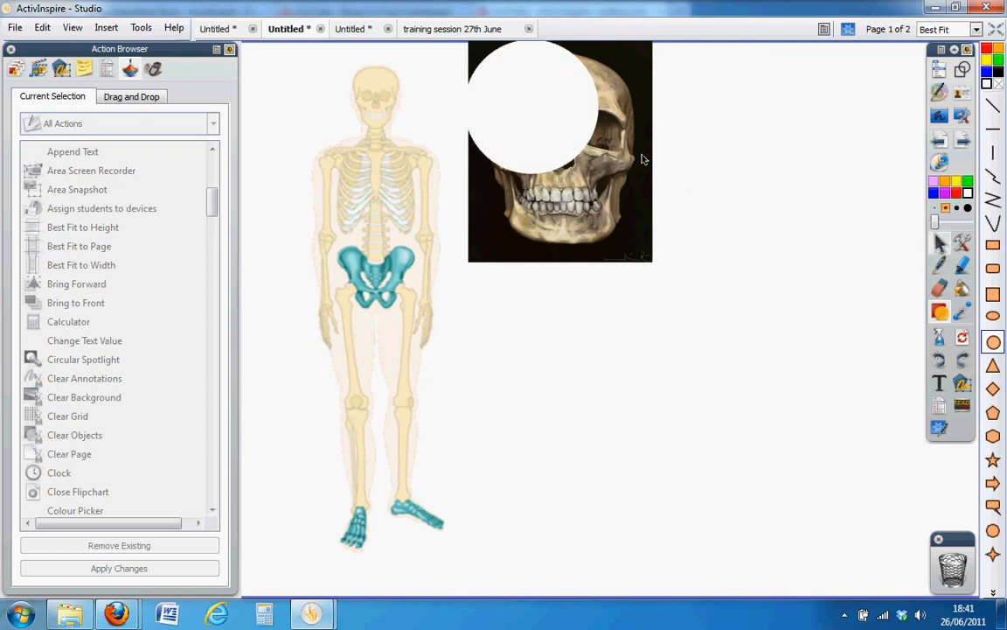
pyautogui.click(564, 131)
pyautogui.press('Delete')
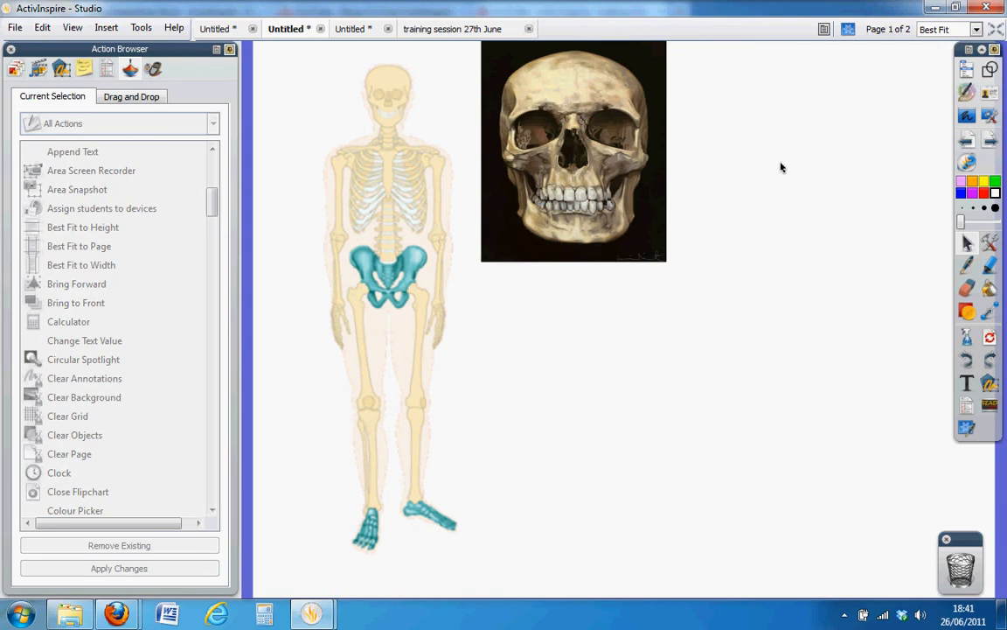
# Draw a white square large enough to cover the stacked skull and pelvis pictures completely.
pyautogui.click(969, 314)
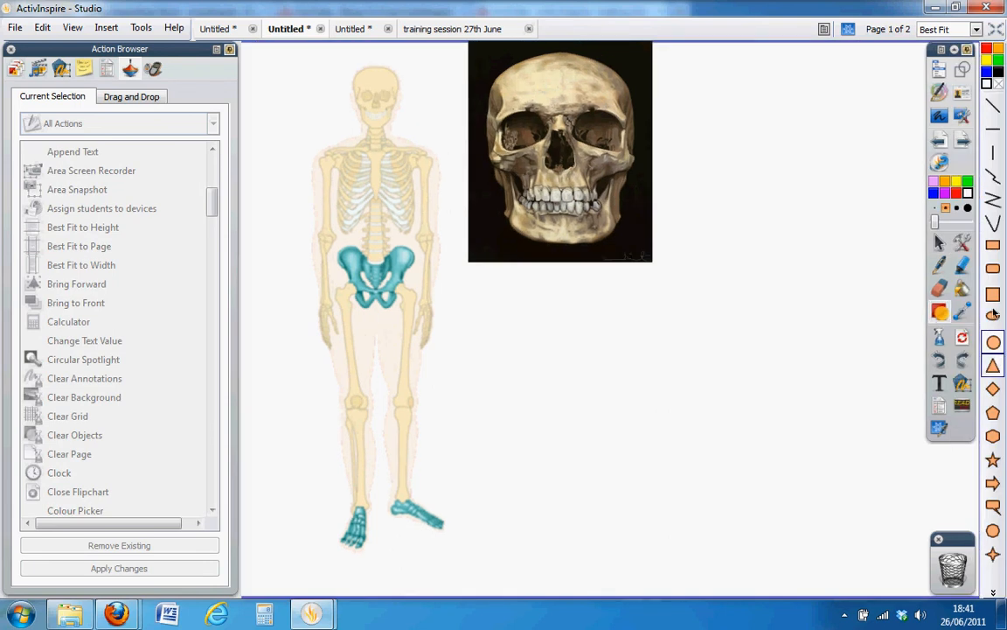
pyautogui.click(993, 295)
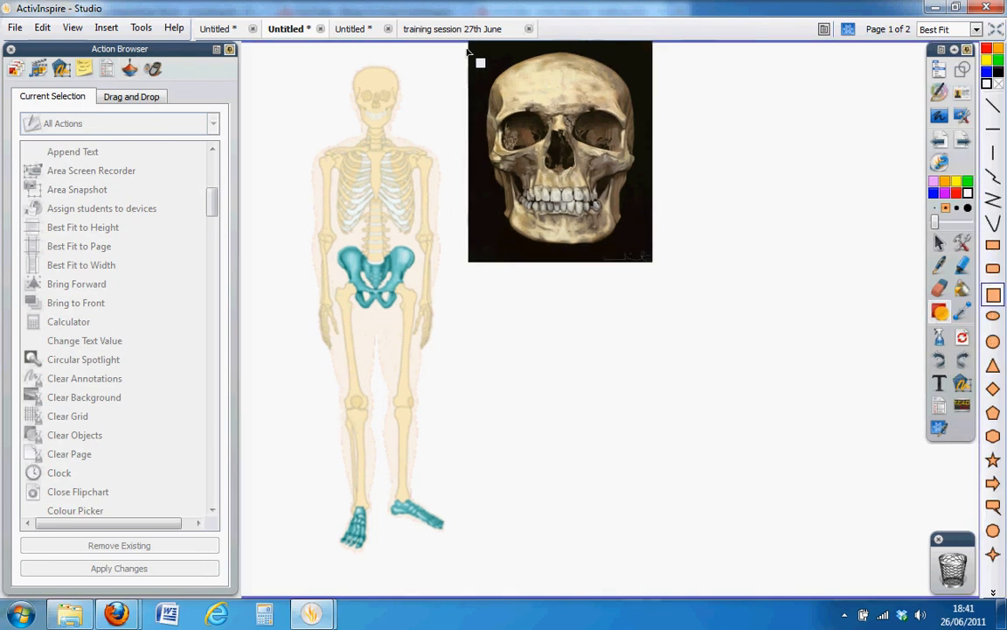
pyautogui.moveTo(607, 342); pyautogui.dragTo(533, 275)
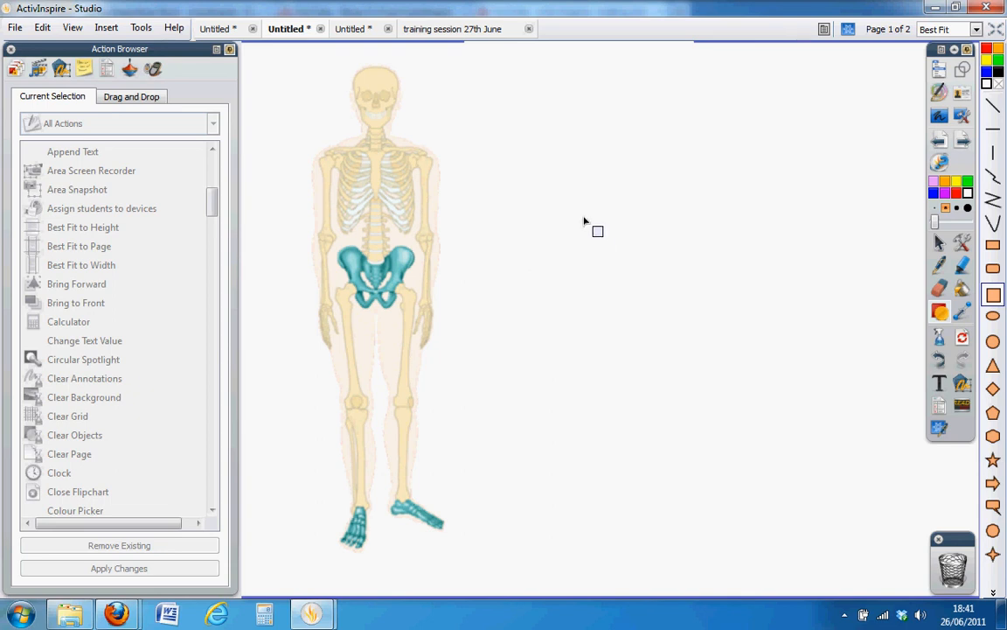
pyautogui.click(939, 243)
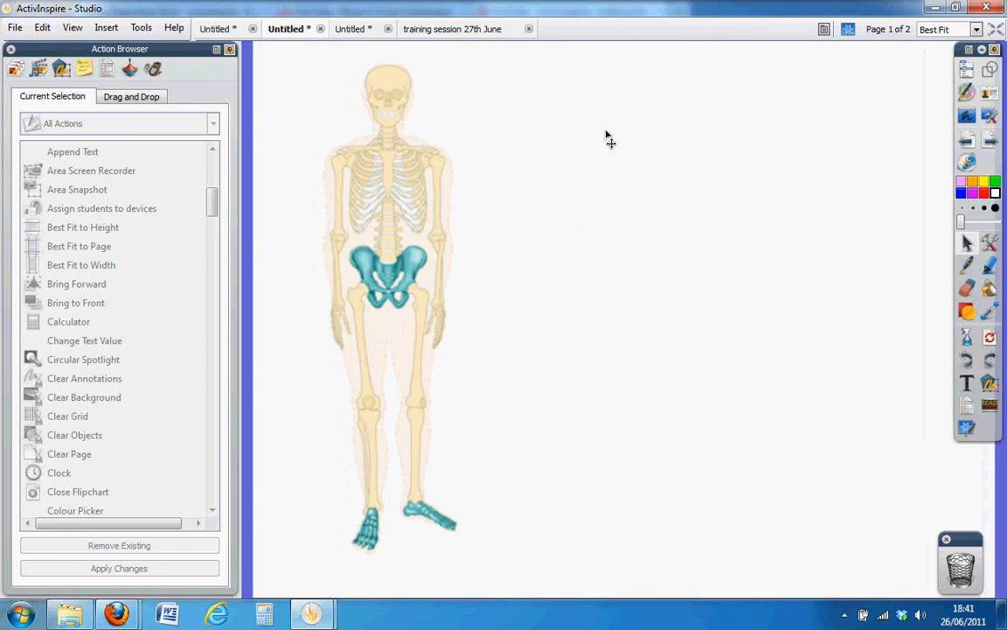
pyautogui.moveTo(605, 132); pyautogui.dragTo(604, 130)
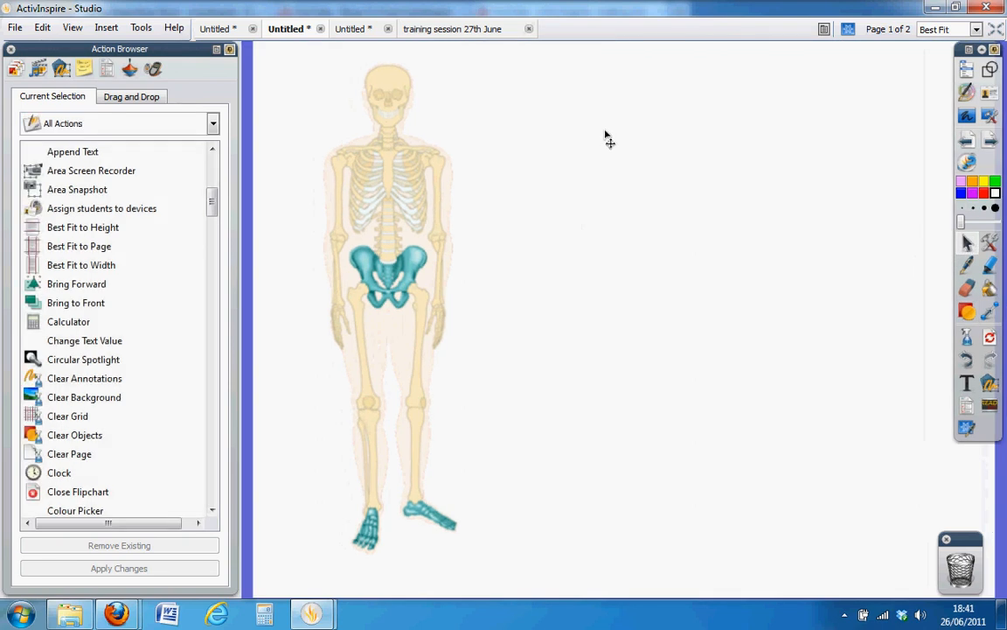
# Draw three small red circles on the skeleton: one on the skull, one on the pelvis and one on the thigh bone.
pyautogui.click(971, 308)
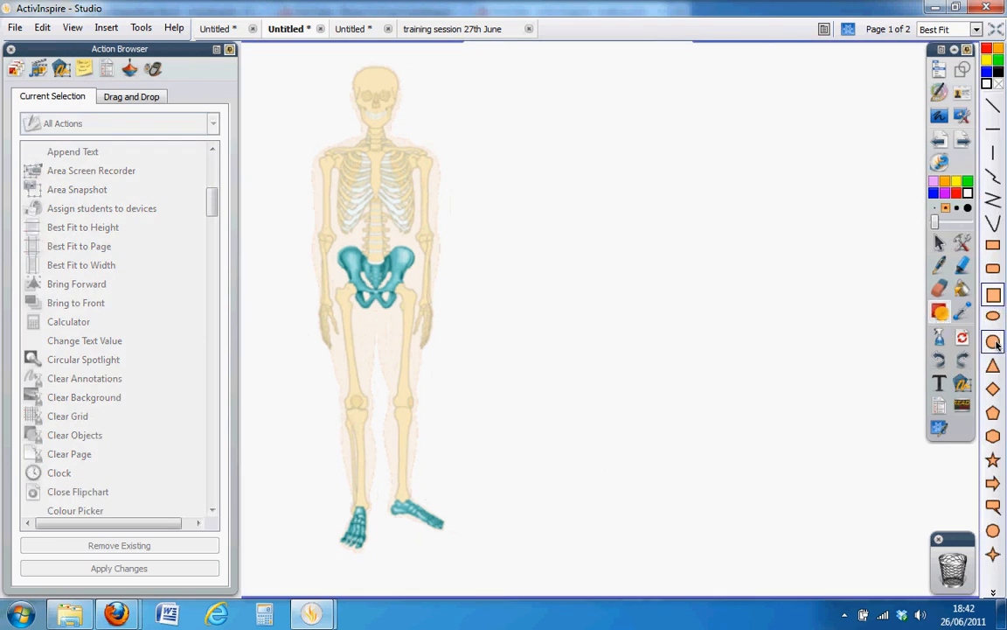
pyautogui.click(995, 342)
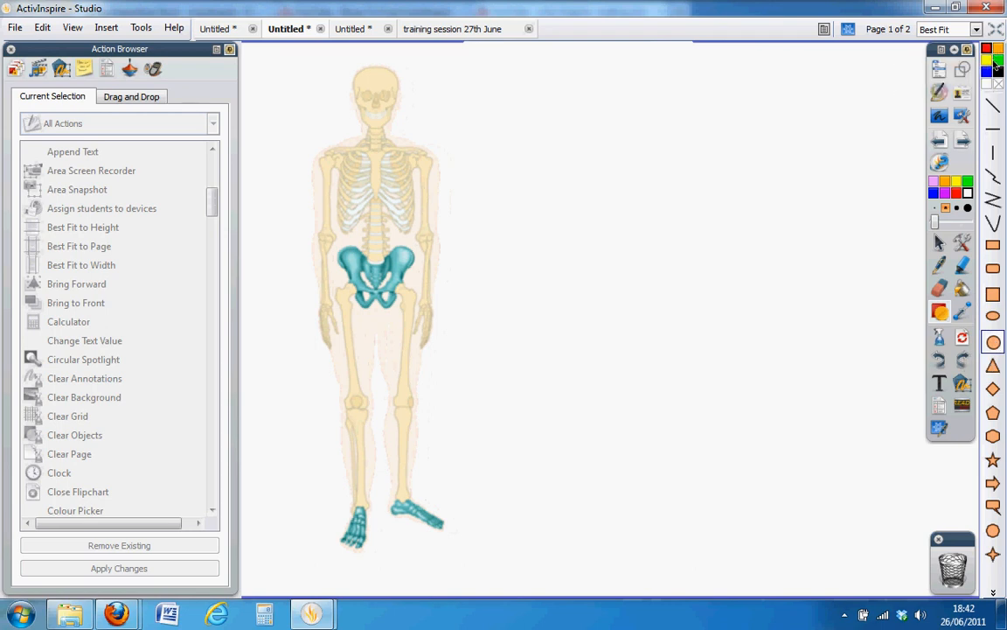
pyautogui.click(957, 193)
pyautogui.moveTo(376, 79); pyautogui.dragTo(379, 80)
pyautogui.moveTo(399, 258); pyautogui.dragTo(401, 261)
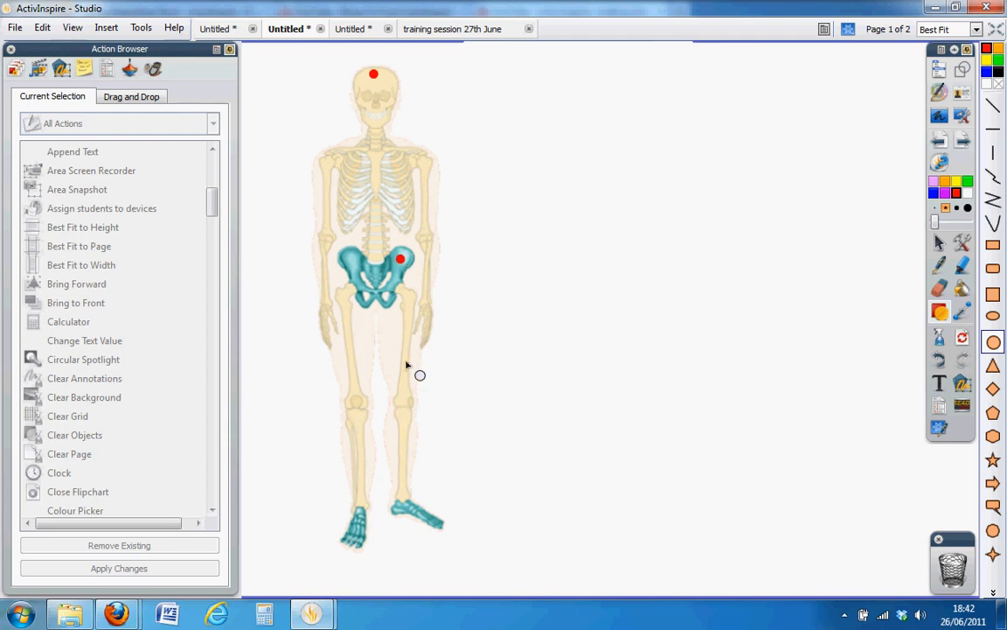
pyautogui.moveTo(404, 359); pyautogui.dragTo(406, 362)
pyautogui.click(941, 244)
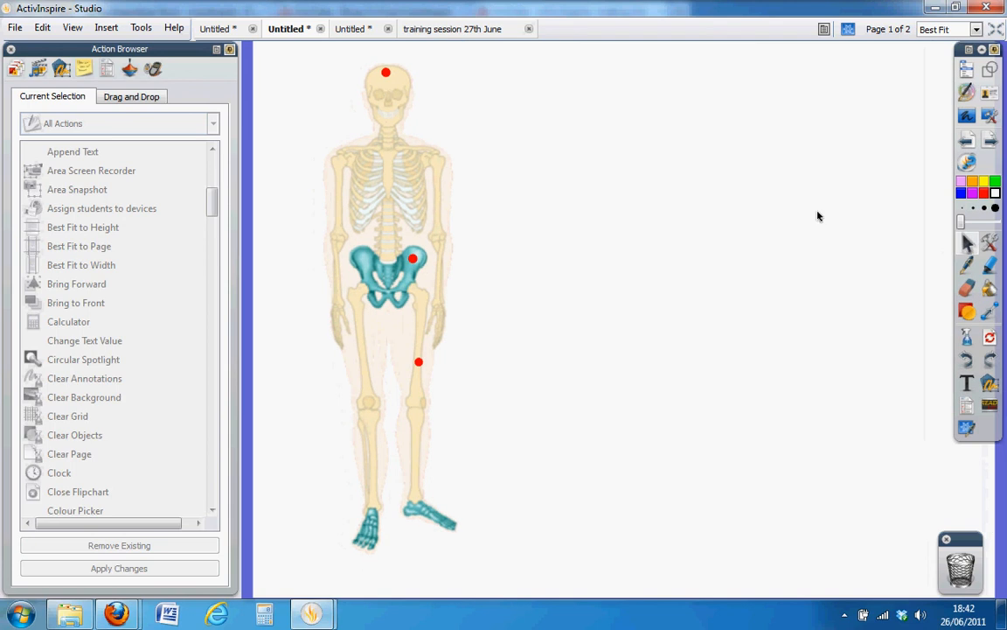
# Assign the Bring to Front action with the skull picture Image3 as target to the red dot on the skeleton's skull.
pyautogui.click(389, 75)
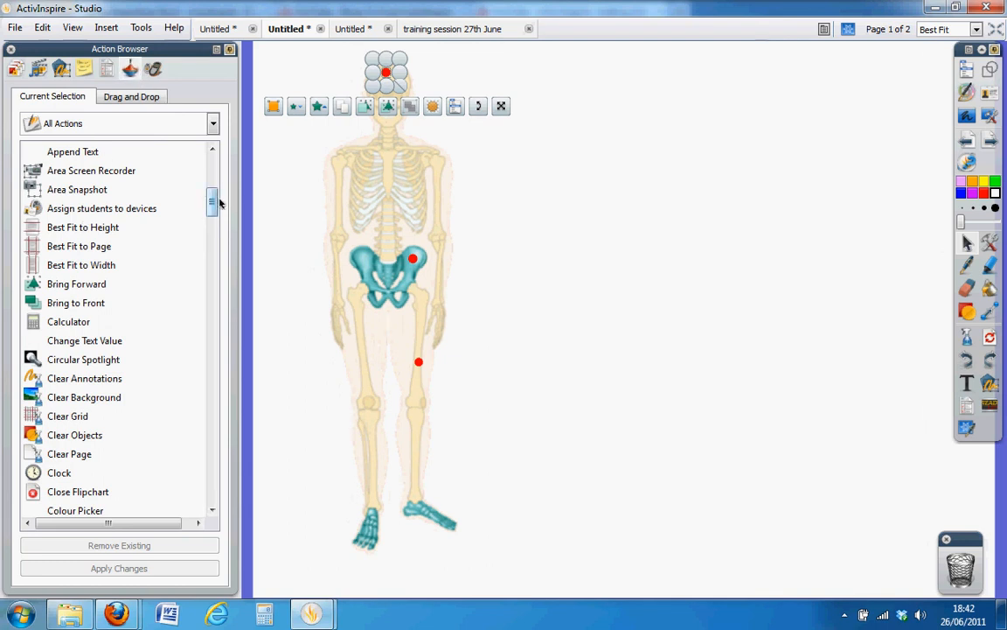
pyautogui.moveTo(215, 204)
pyautogui.mouseDown()
pyautogui.moveTo(216, 193)
pyautogui.moveTo(215, 208)
pyautogui.mouseUp()
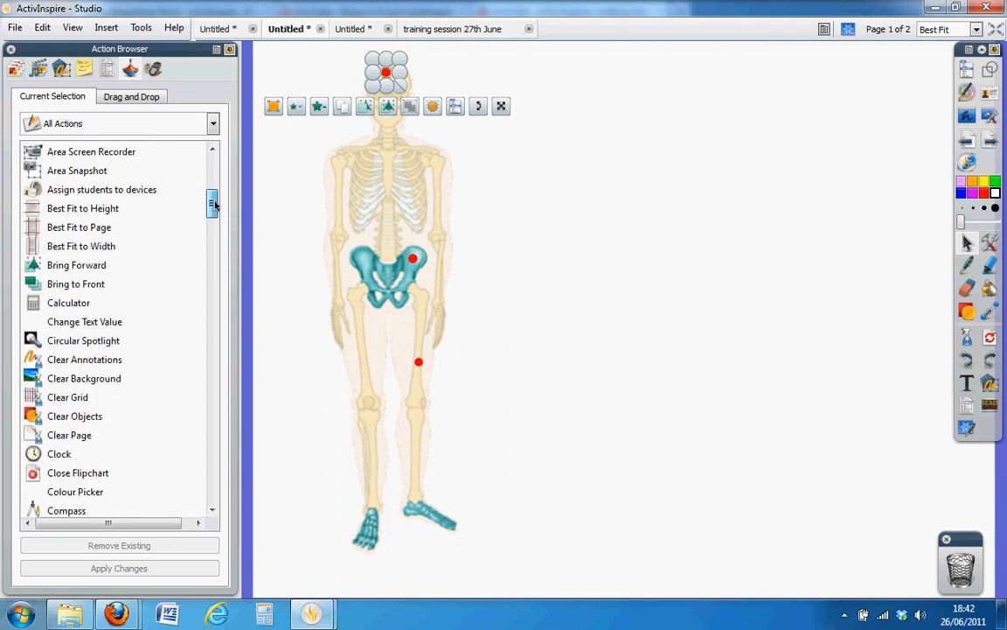
pyautogui.click(85, 284)
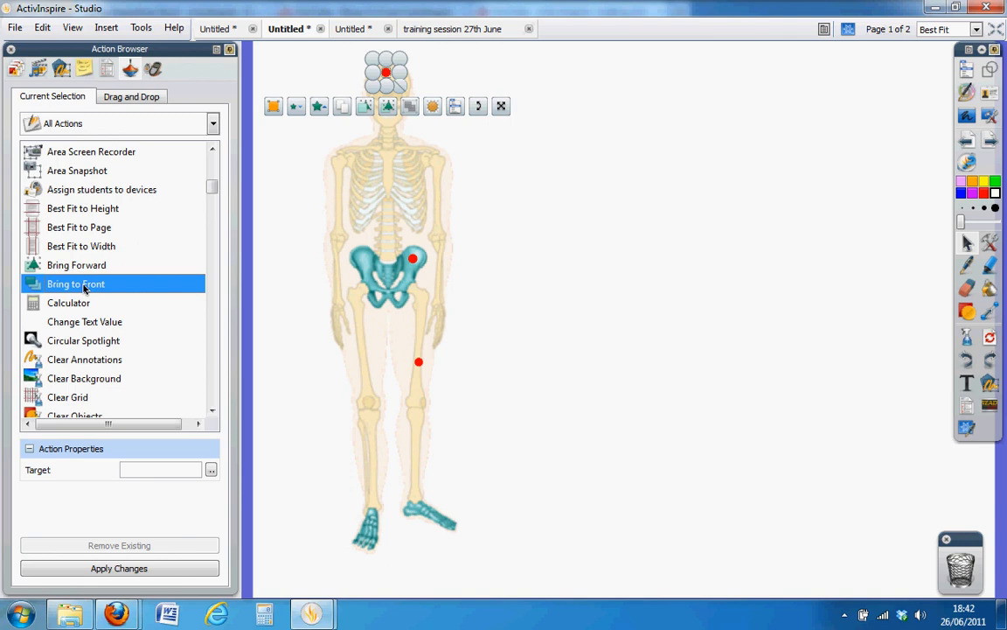
pyautogui.click(211, 471)
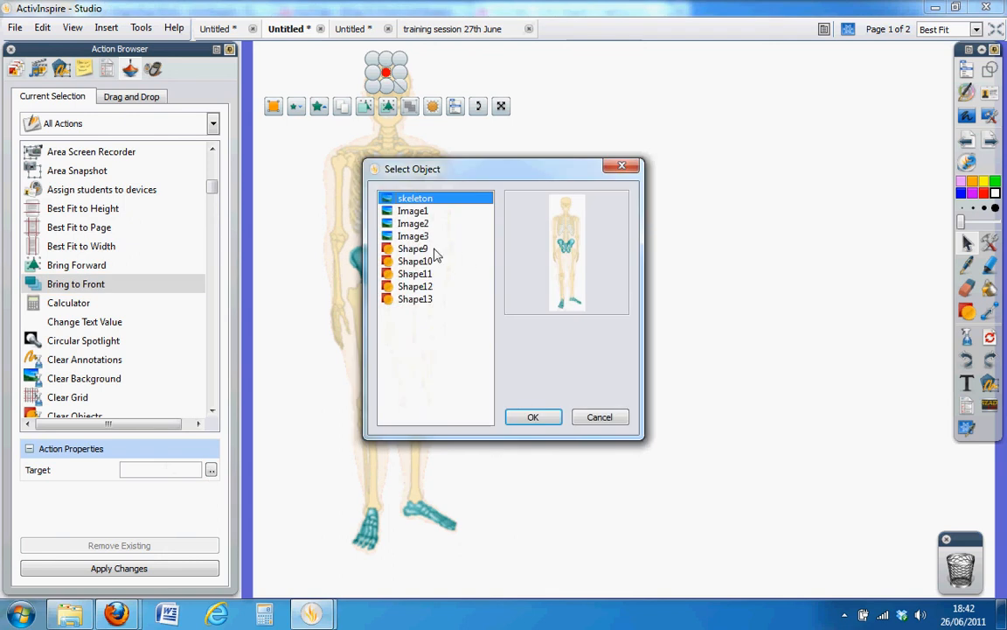
pyautogui.moveTo(466, 170); pyautogui.dragTo(534, 167)
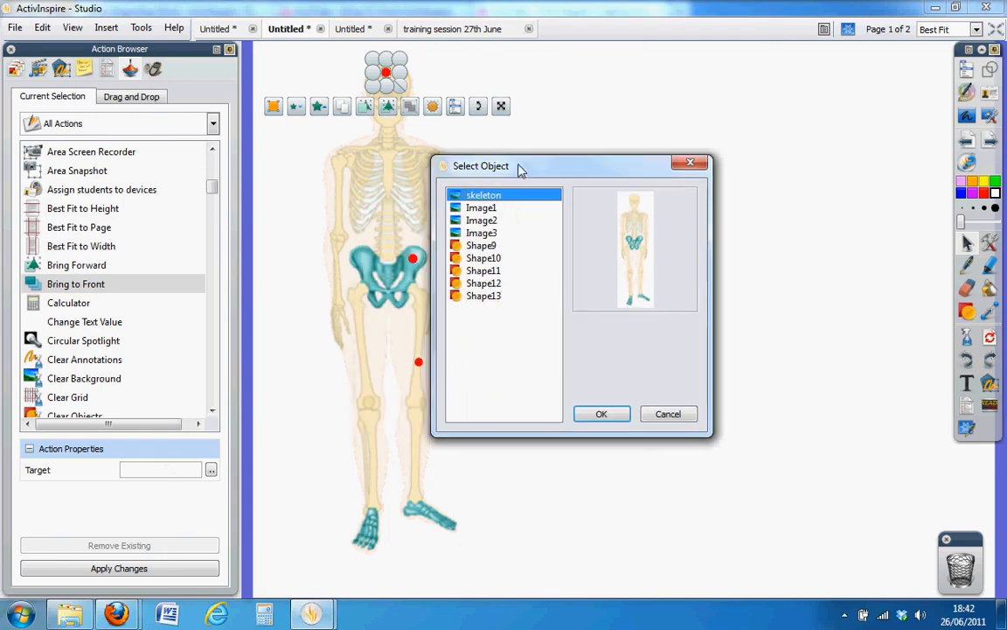
pyautogui.click(480, 232)
pyautogui.click(601, 414)
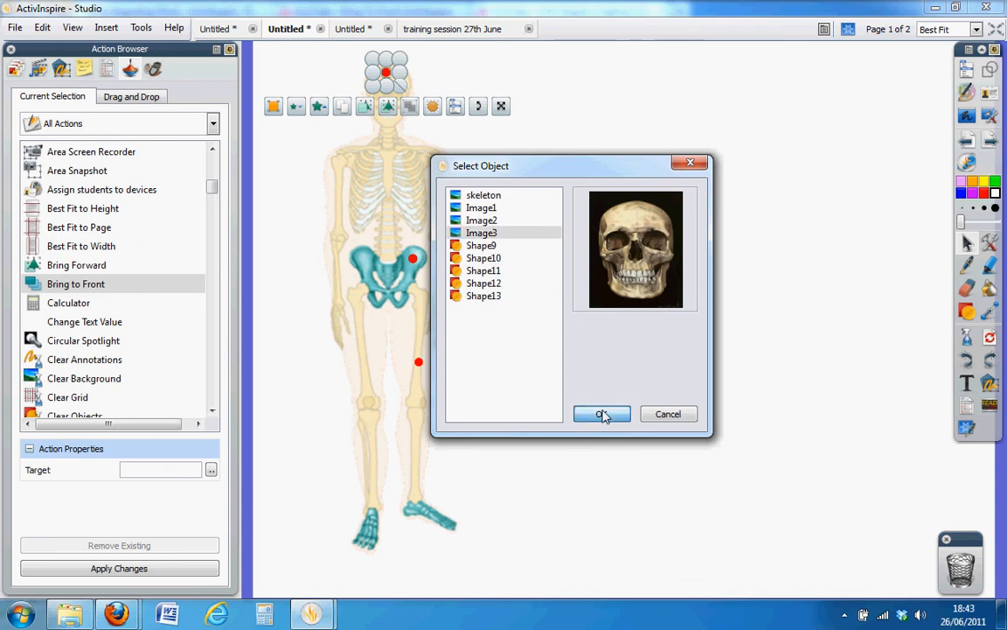
pyautogui.click(159, 571)
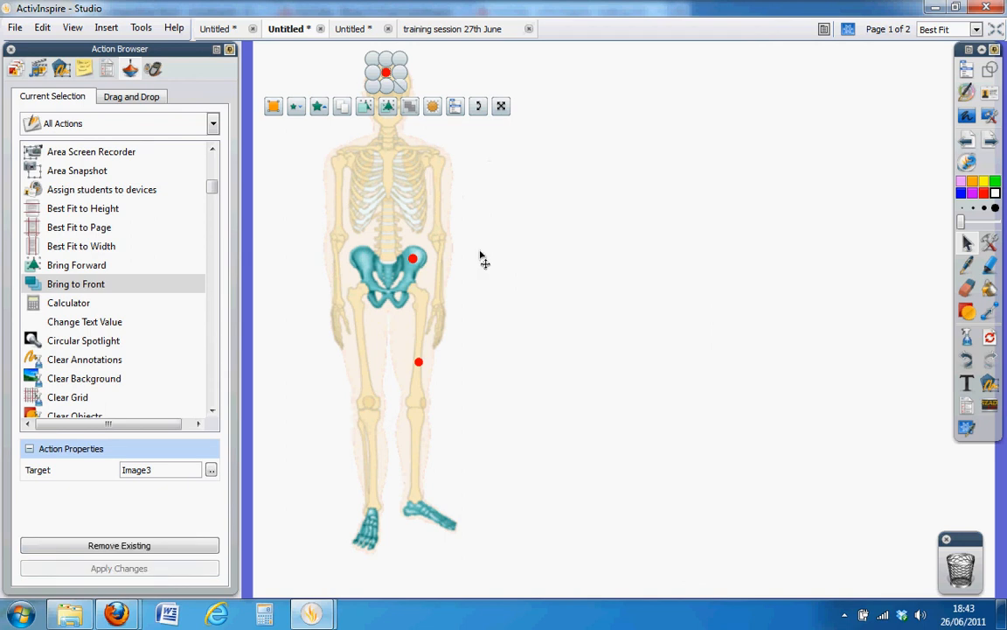
# Assign the Bring to Front action with the pelvis picture Image2 as target to the red dot on the skeleton's pelvis.
pyautogui.click(414, 261)
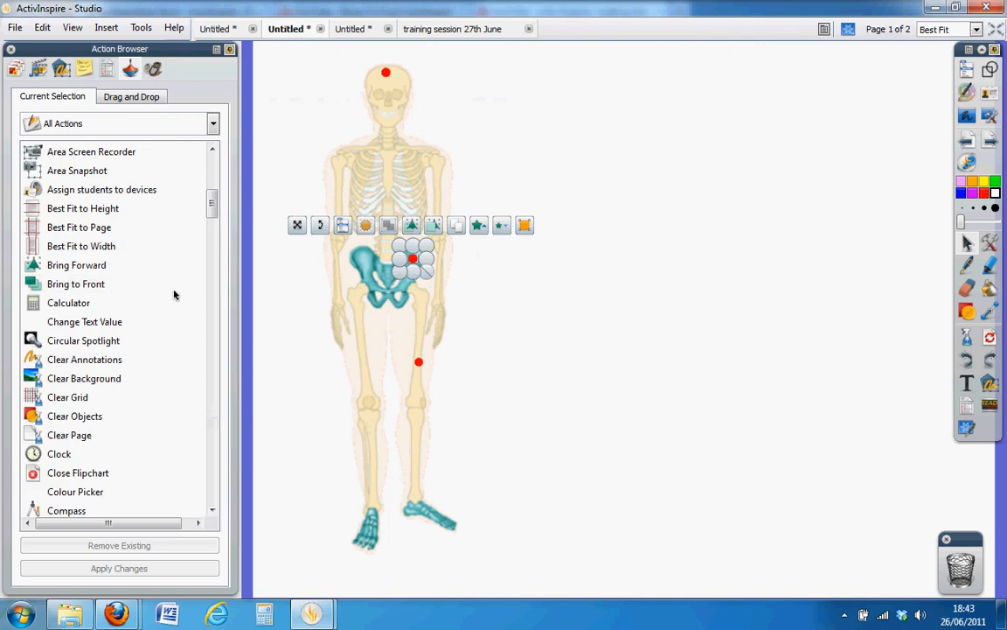
pyautogui.click(101, 284)
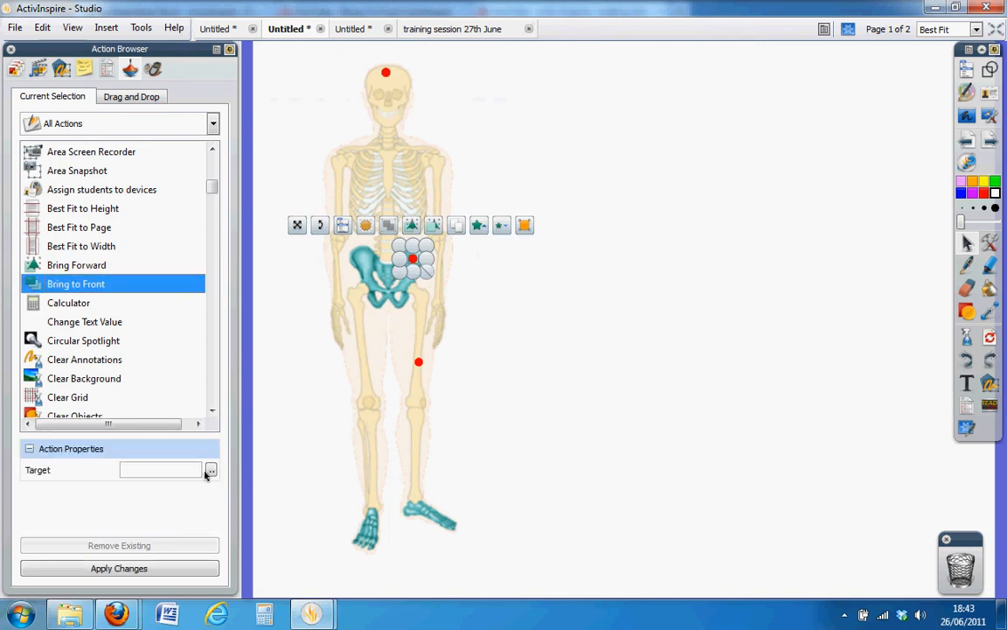
pyautogui.click(211, 471)
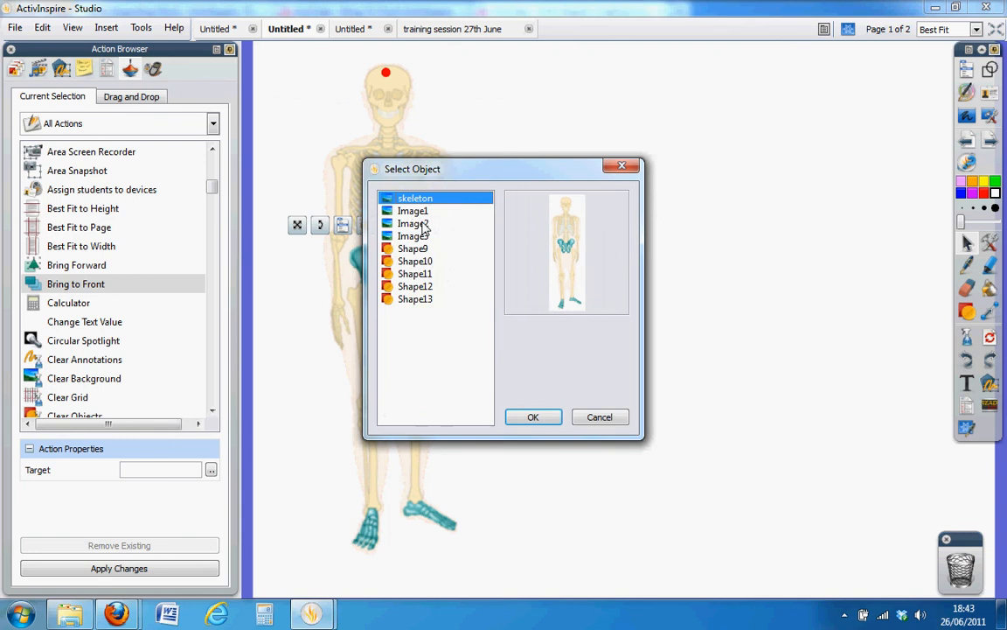
pyautogui.click(420, 224)
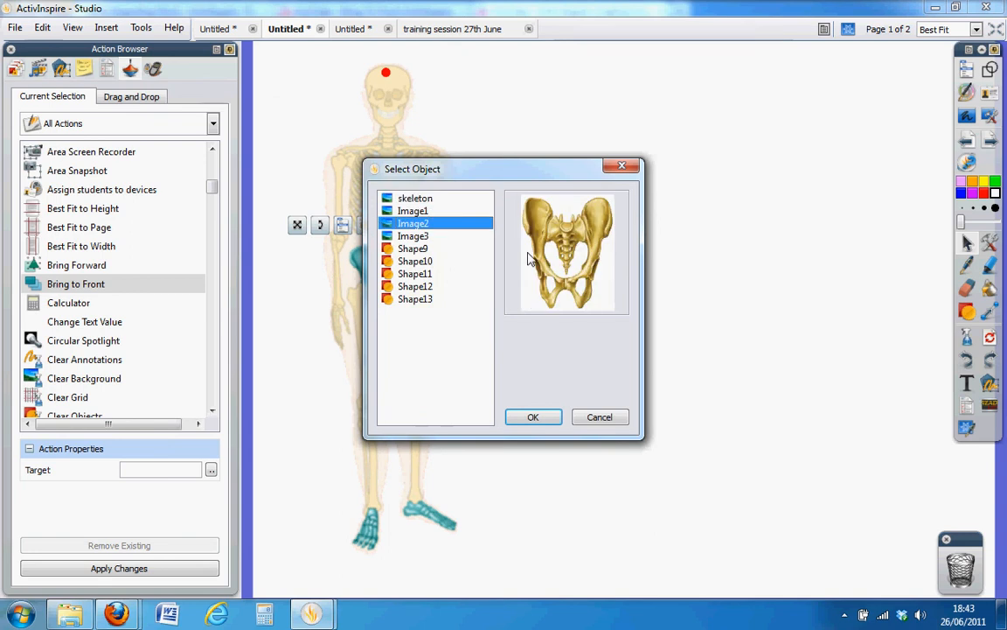
pyautogui.click(534, 418)
pyautogui.click(157, 568)
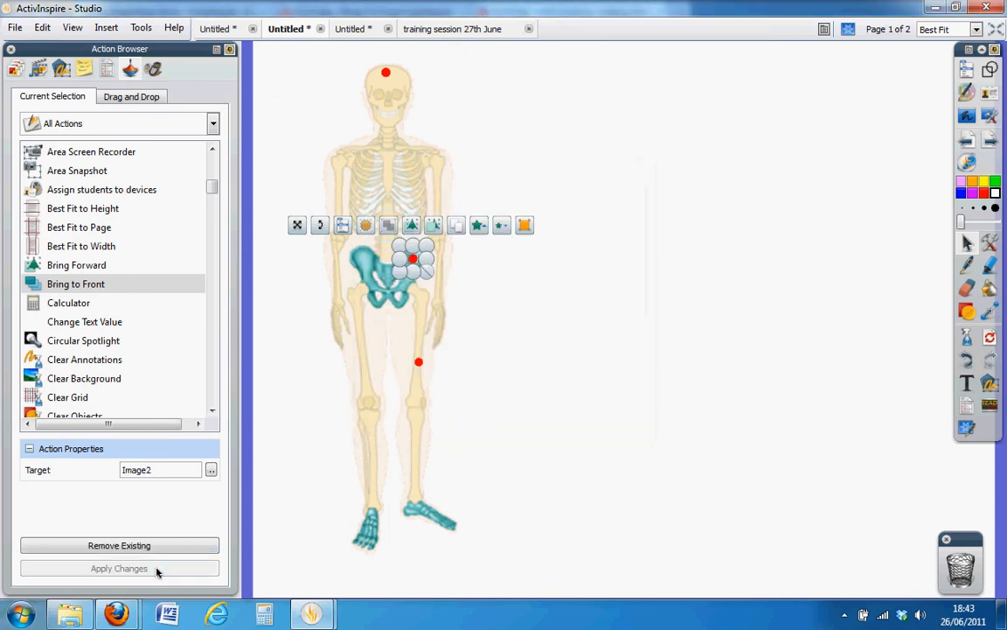
# Assign the Bring to Front action with the thigh bone picture Image1 as target to the red dot on the skeleton's thigh.
pyautogui.click(422, 364)
pyautogui.click(419, 362)
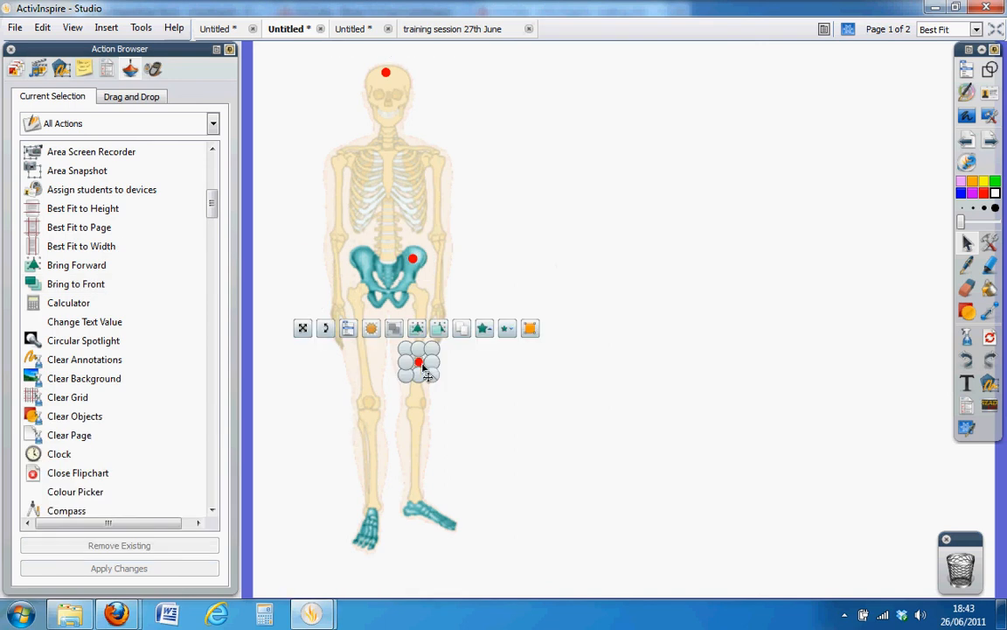
pyautogui.click(90, 287)
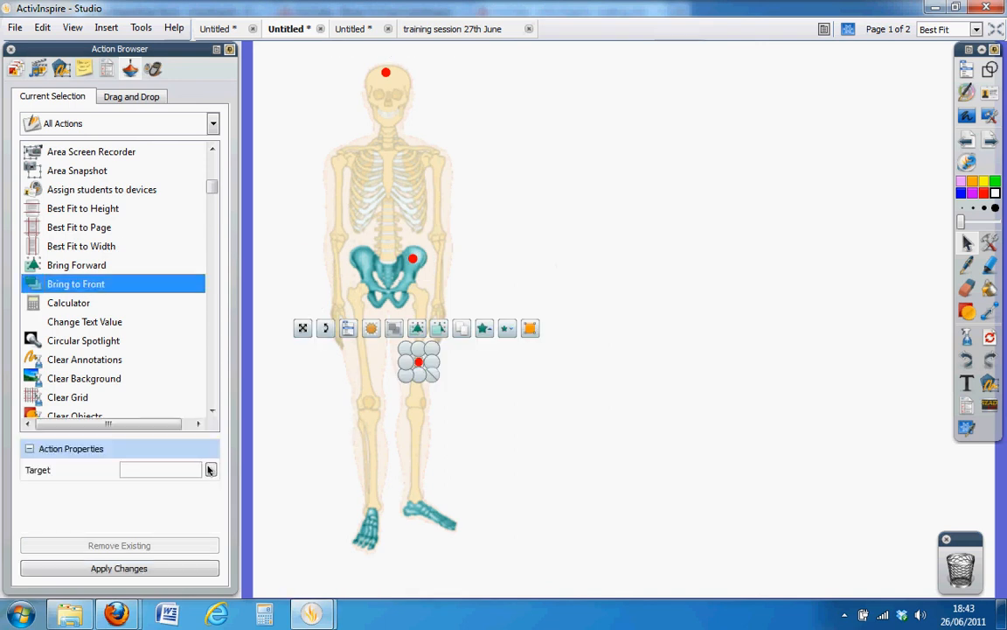
pyautogui.click(210, 469)
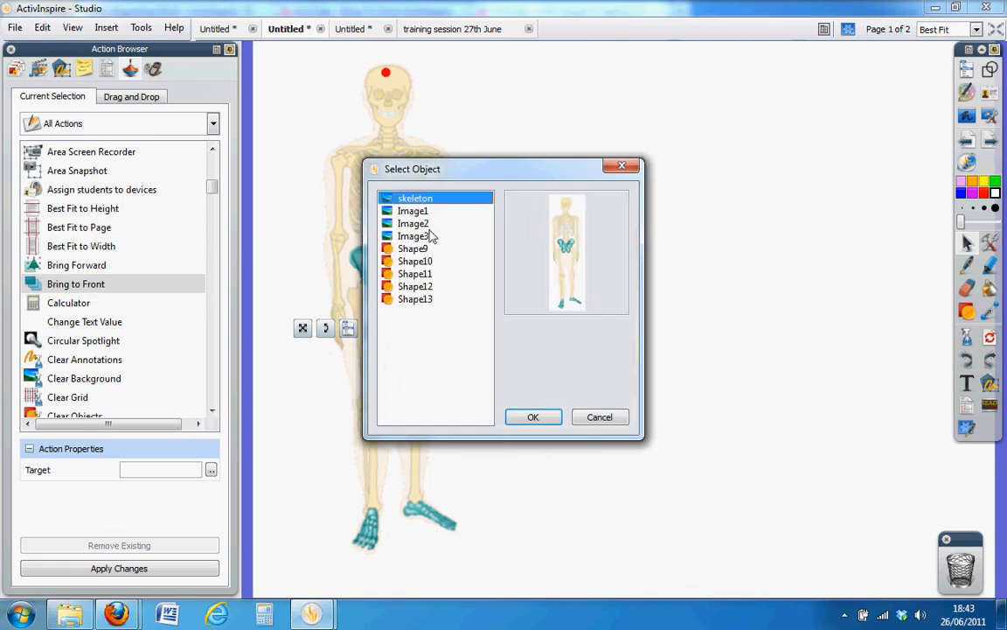
pyautogui.click(429, 236)
pyautogui.click(423, 223)
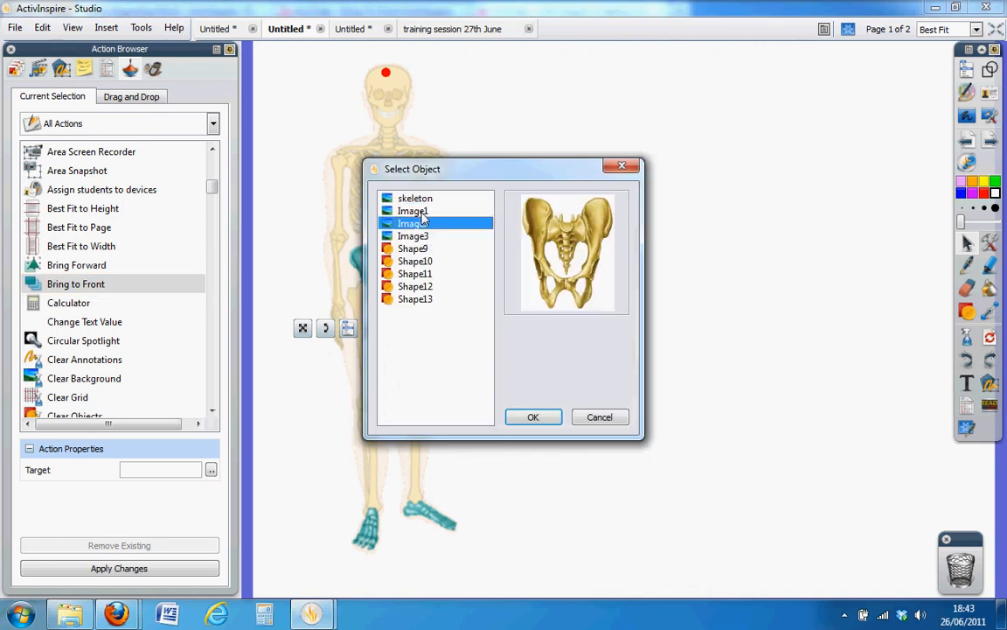
pyautogui.click(418, 211)
pyautogui.click(537, 417)
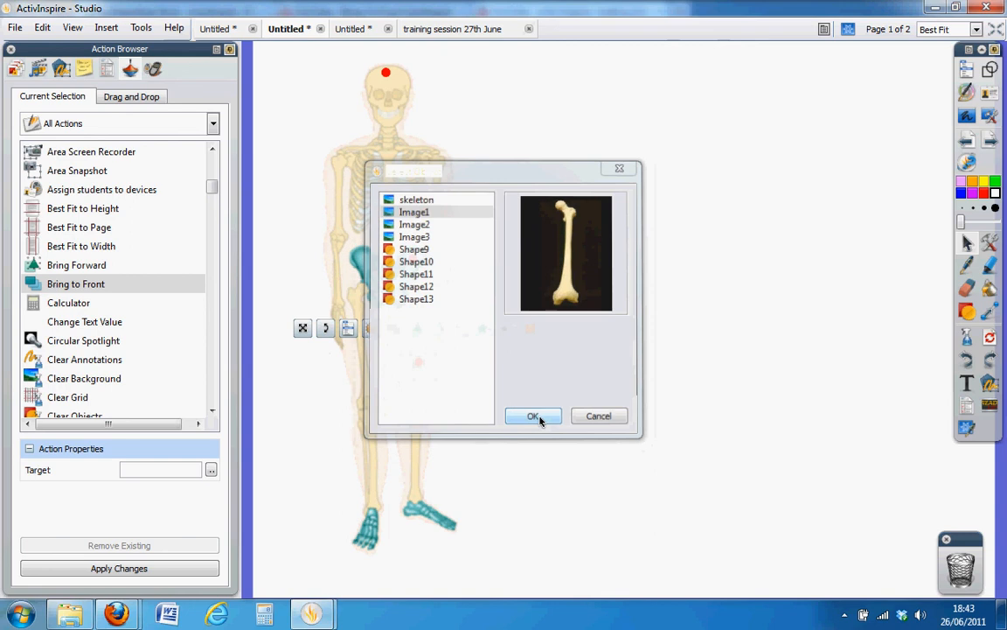
pyautogui.click(177, 568)
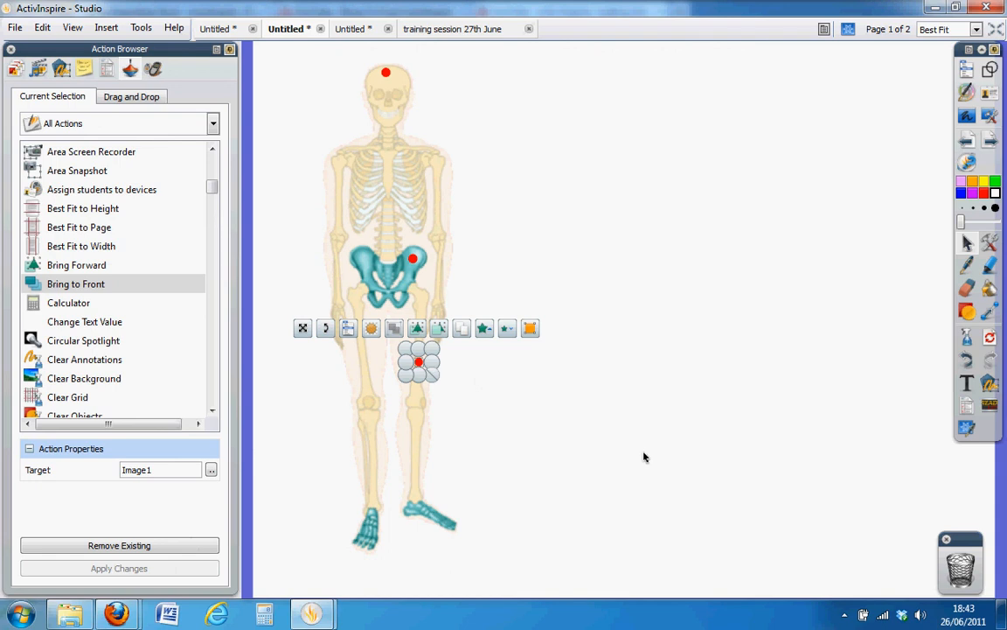
pyautogui.click(641, 483)
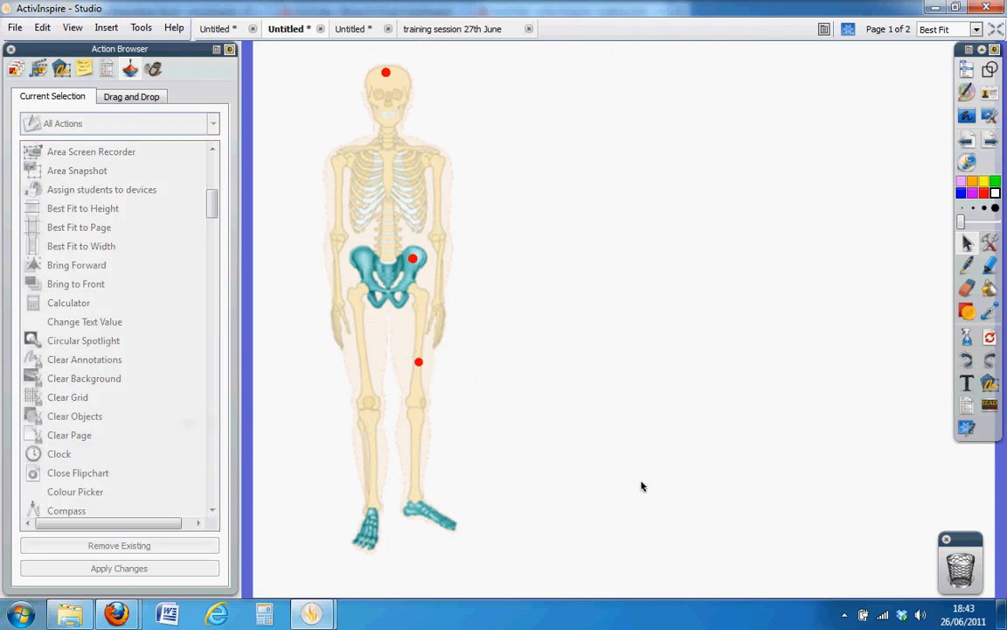
# Test the red dots on the thigh, pelvis and skull one after another to bring up their bone pictures.
pyautogui.click(420, 363)
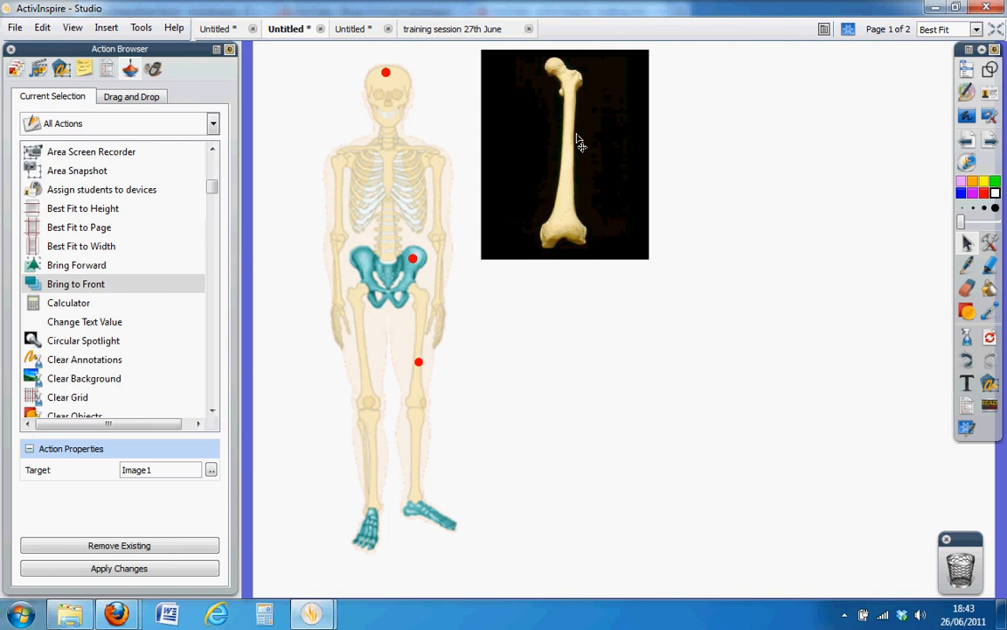
pyautogui.click(414, 259)
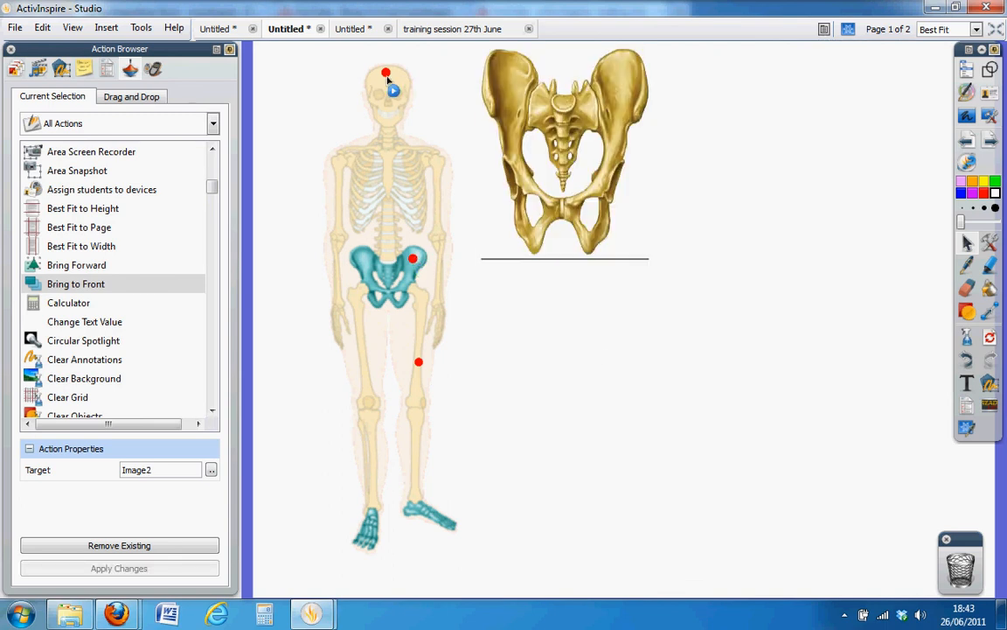
pyautogui.click(386, 74)
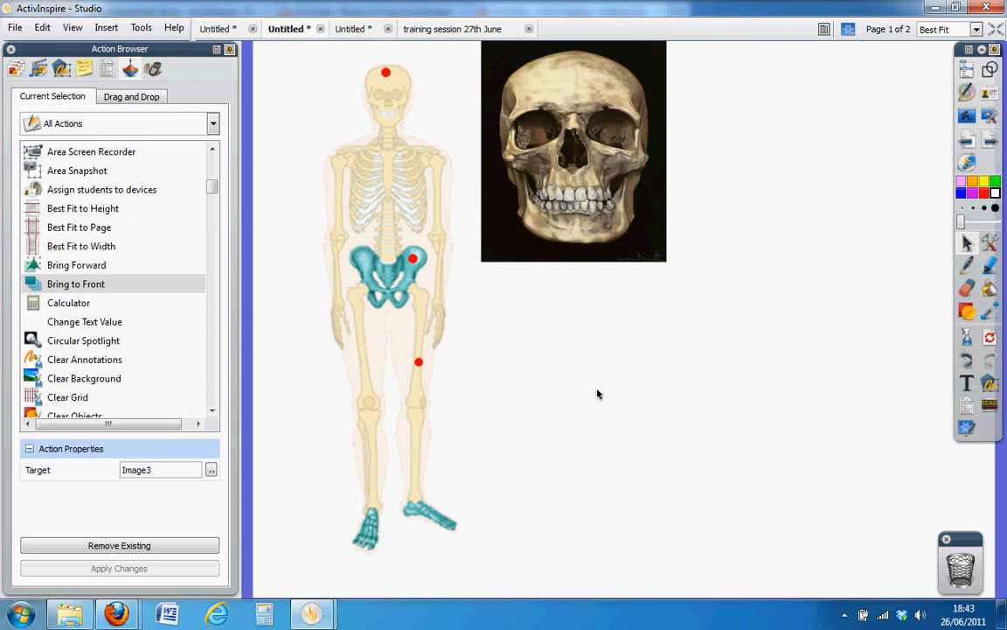
# Add the text "Reset" in the empty area beside the skeleton's feet and return to the selection tool.
pyautogui.click(967, 386)
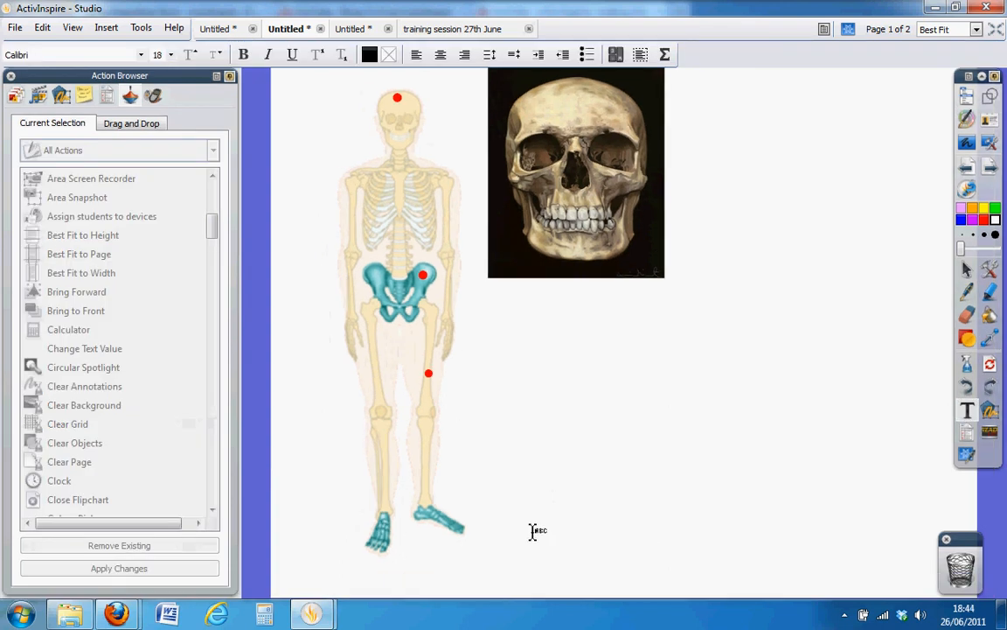
pyautogui.click(532, 531)
pyautogui.write('Reset')
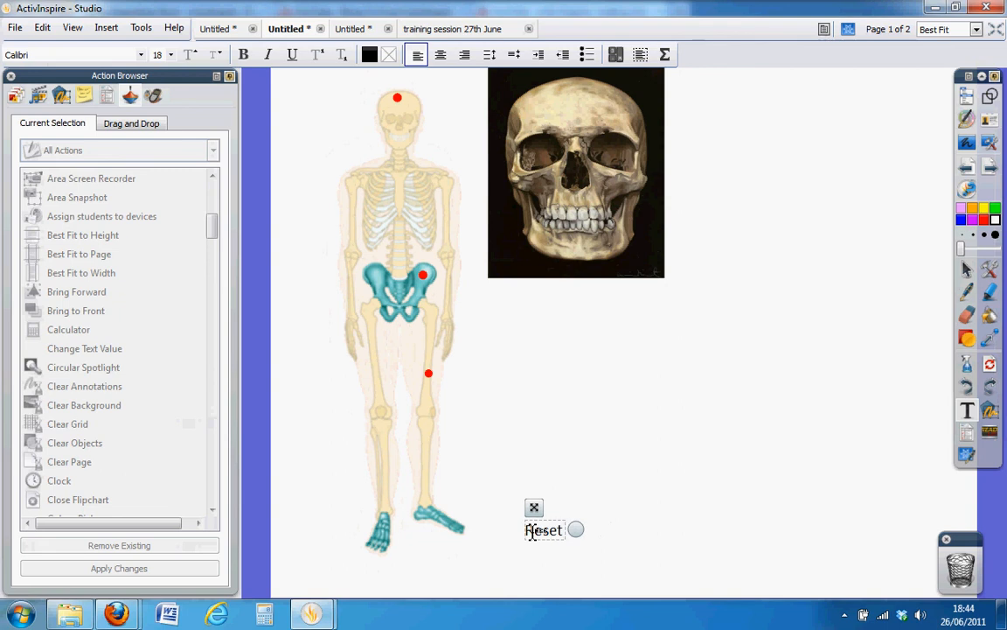
pyautogui.click(858, 570)
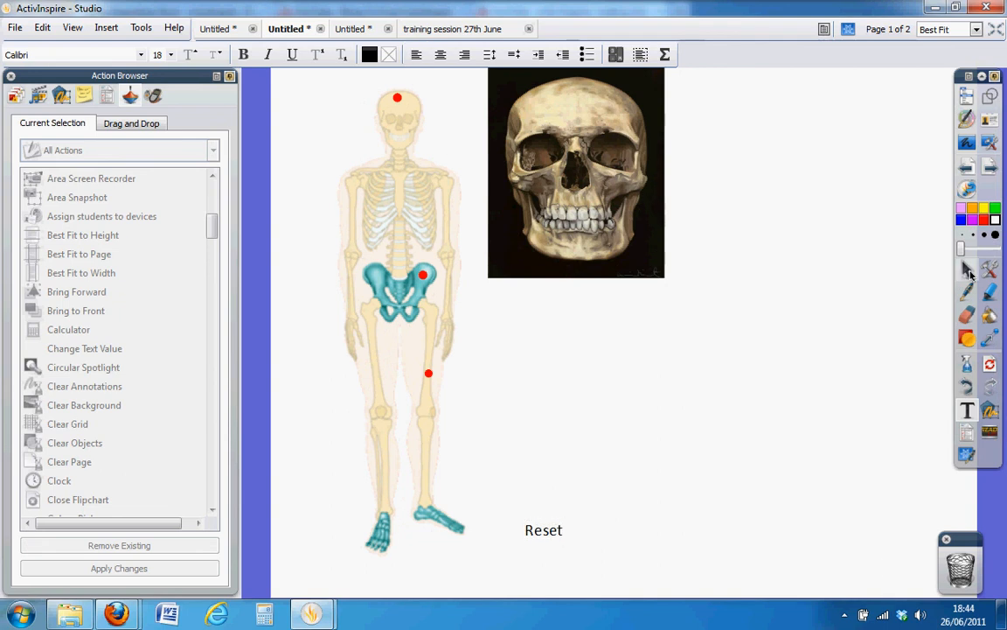
pyautogui.click(968, 271)
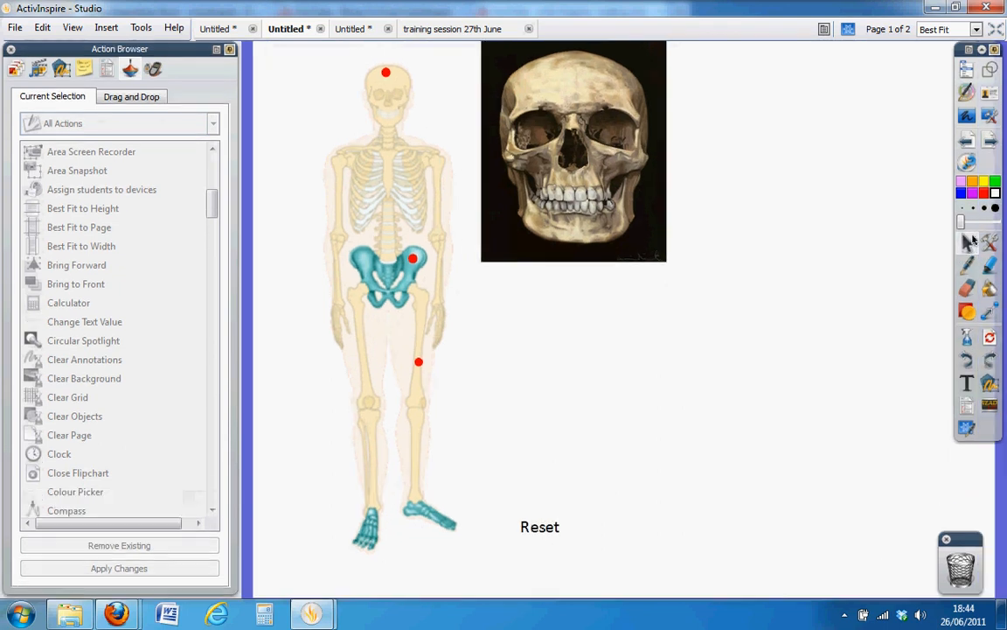
# Assign the Bring to Front action with the white square Shape9 as target to the Reset text and test it.
pyautogui.click(541, 538)
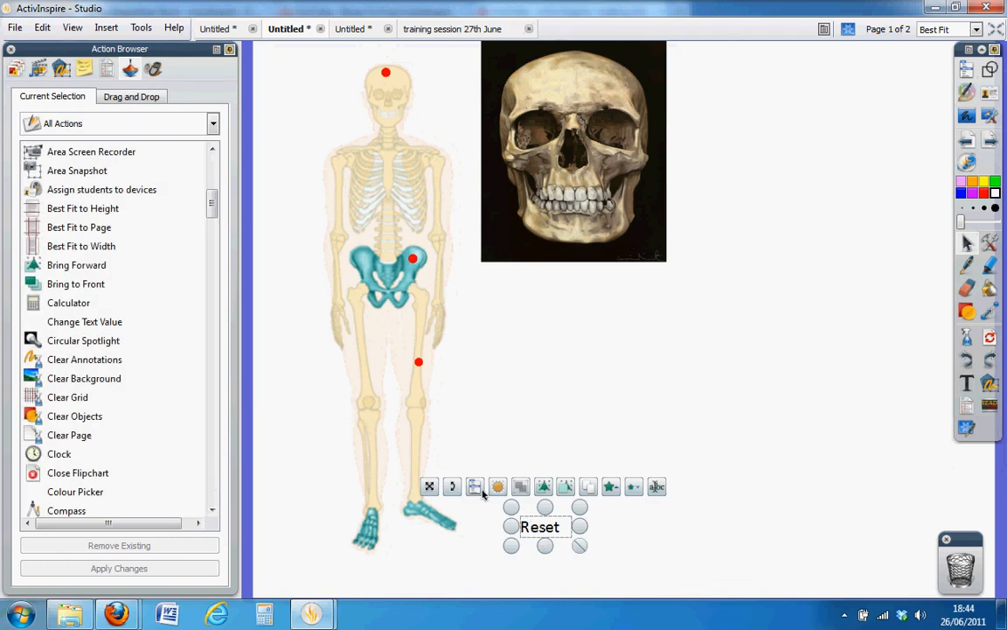
pyautogui.click(481, 493)
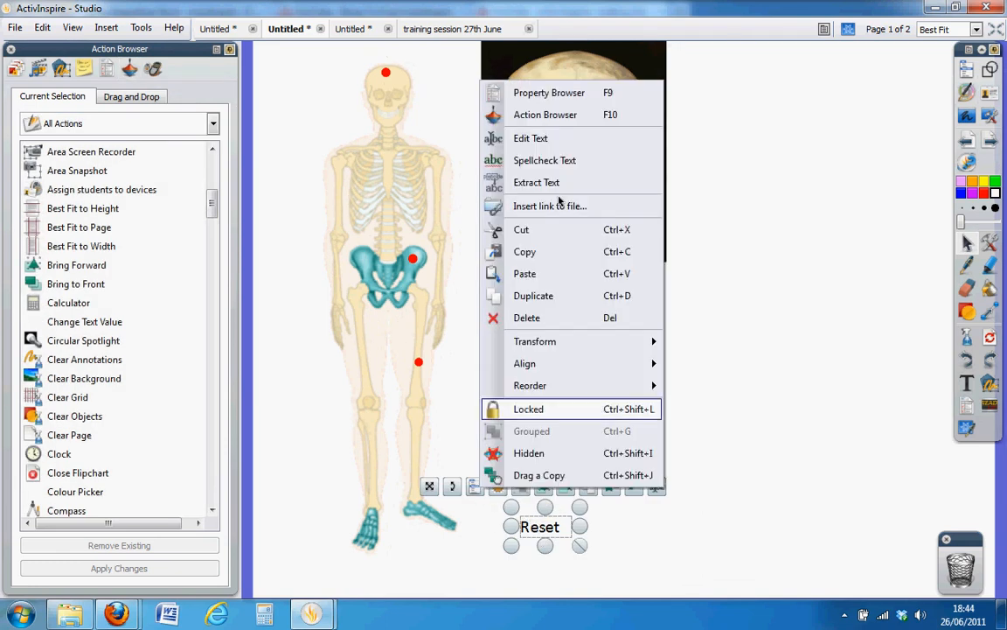
pyautogui.click(500, 119)
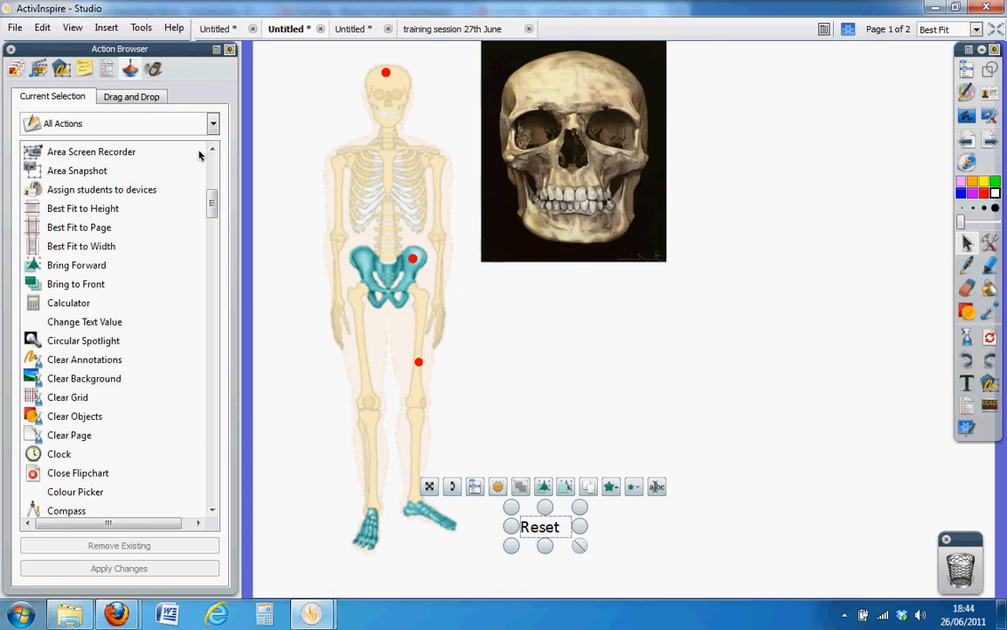
pyautogui.click(71, 285)
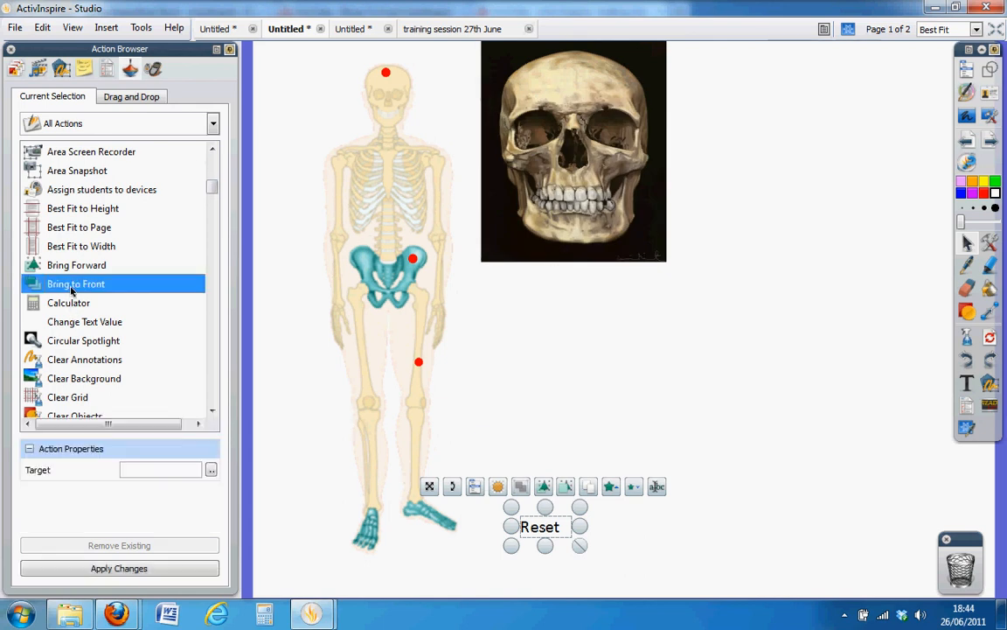
pyautogui.click(211, 471)
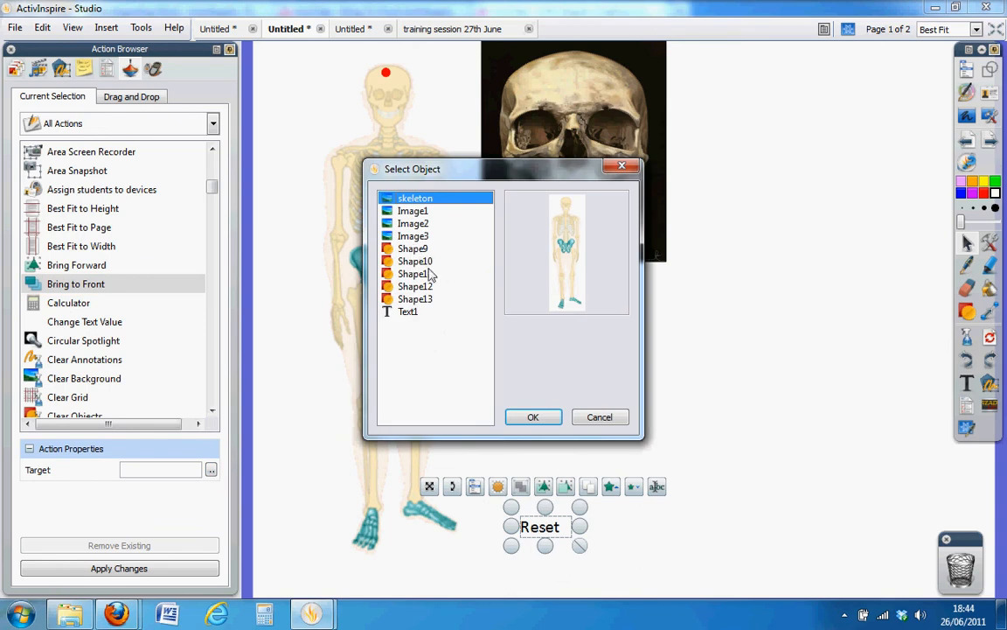
pyautogui.click(427, 299)
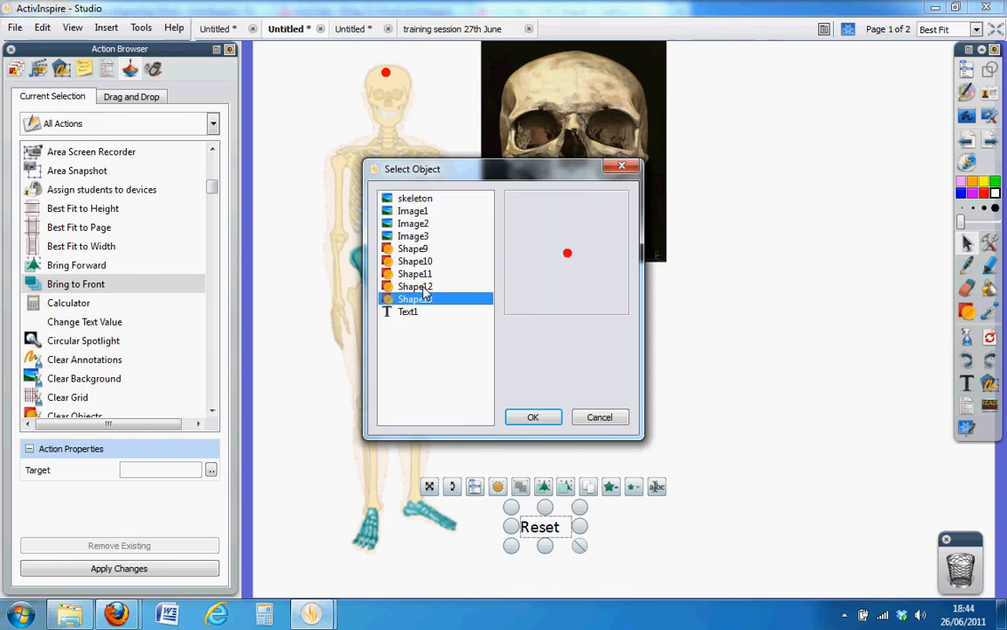
pyautogui.click(425, 285)
pyautogui.click(426, 274)
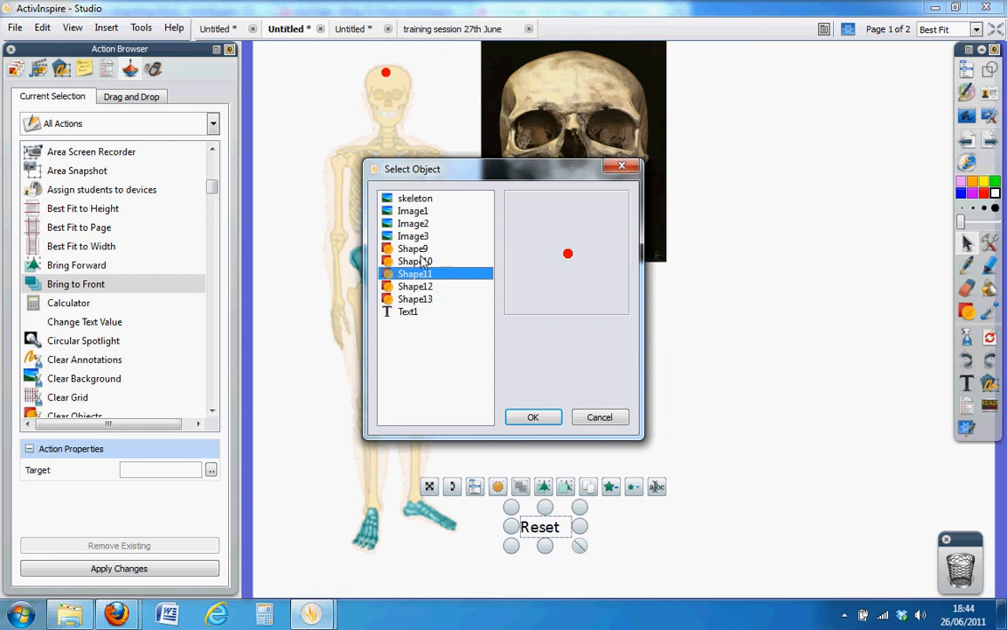
pyautogui.click(424, 262)
pyautogui.click(414, 248)
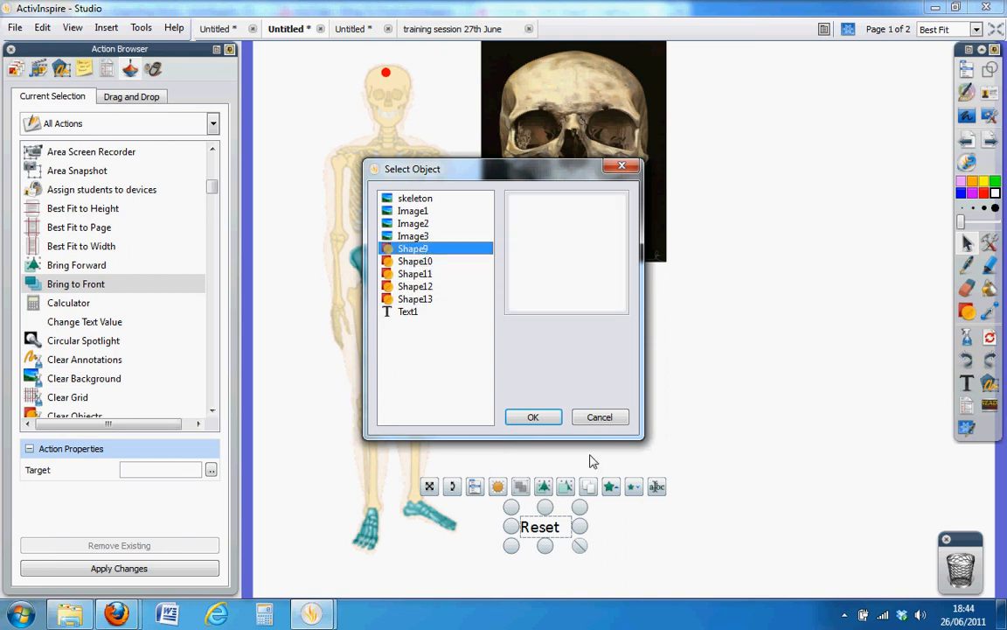
pyautogui.click(553, 419)
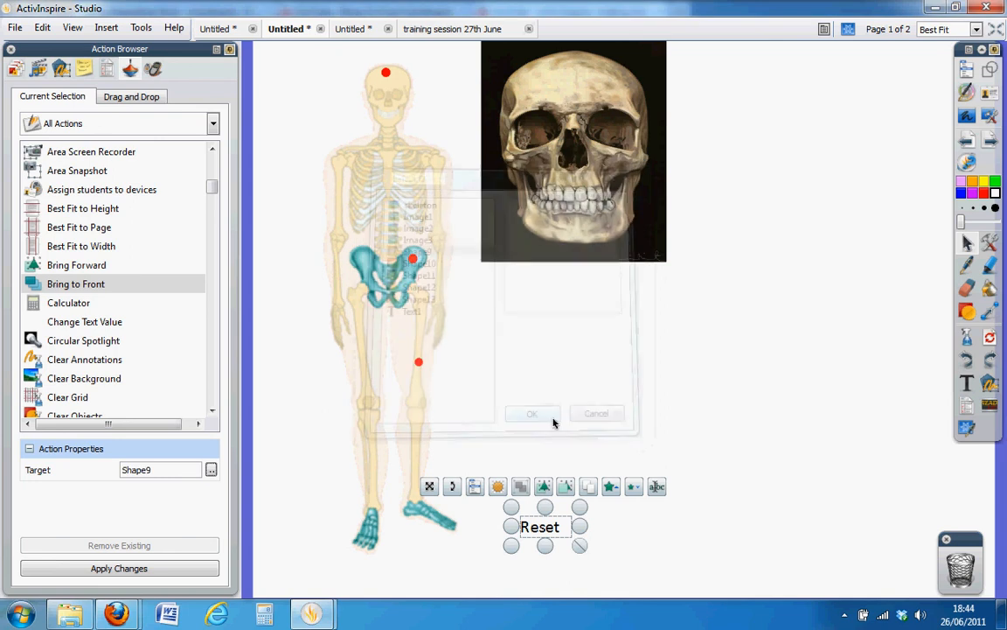
pyautogui.click(161, 568)
pyautogui.click(640, 510)
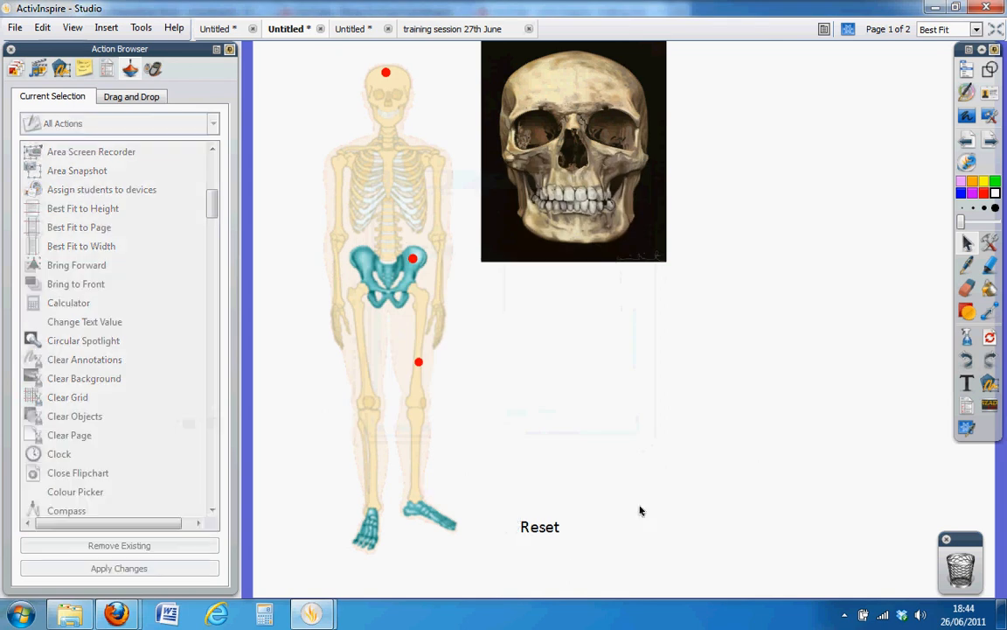
pyautogui.click(557, 530)
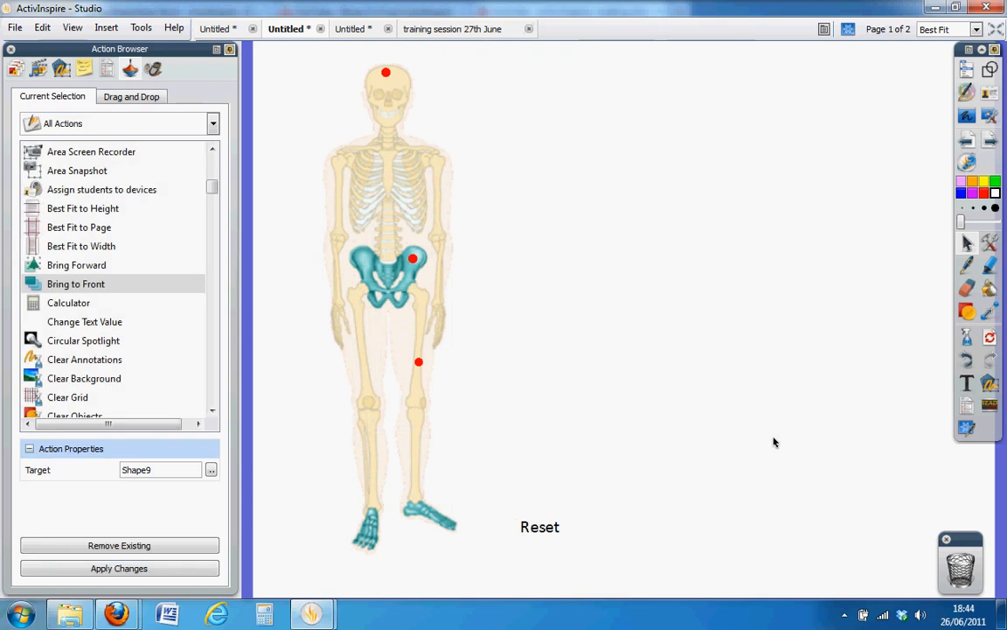